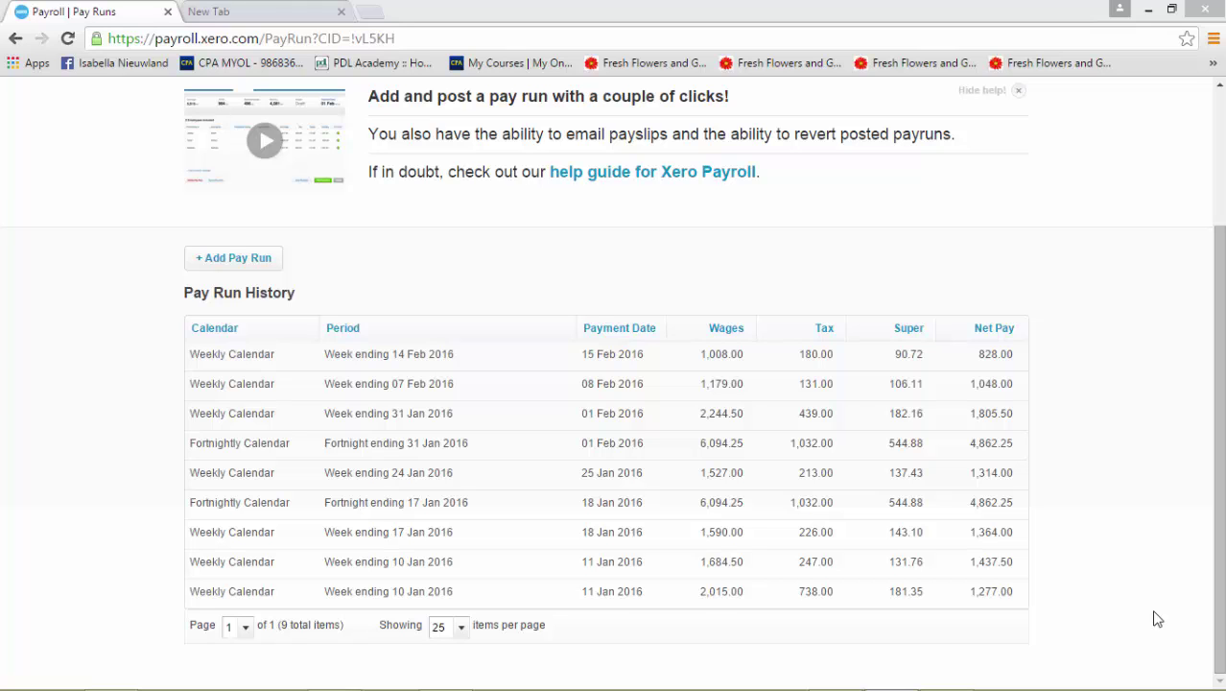
- Open the Pay Runs page of the payroll area
{"action": "left_click_drag", "start_coordinate": [1216, 603], "coordinate": [1221, 465]}
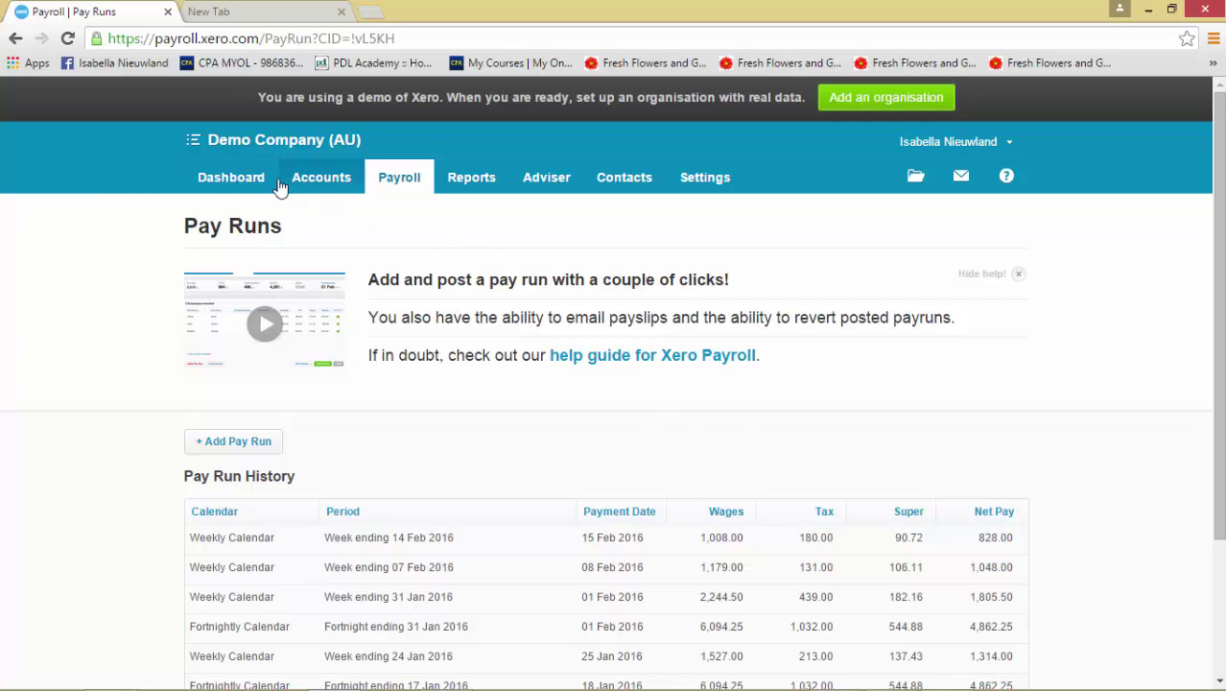
{"action": "left_click", "coordinate": [400, 185]}
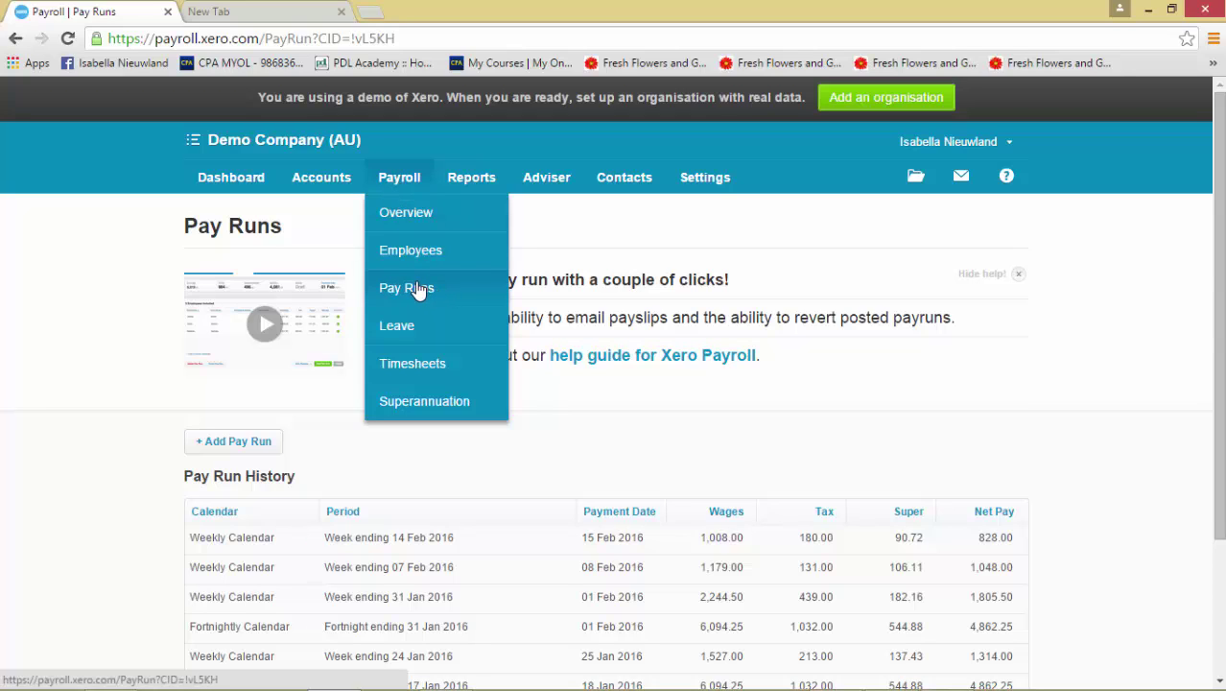
{"action": "left_click", "coordinate": [427, 291]}
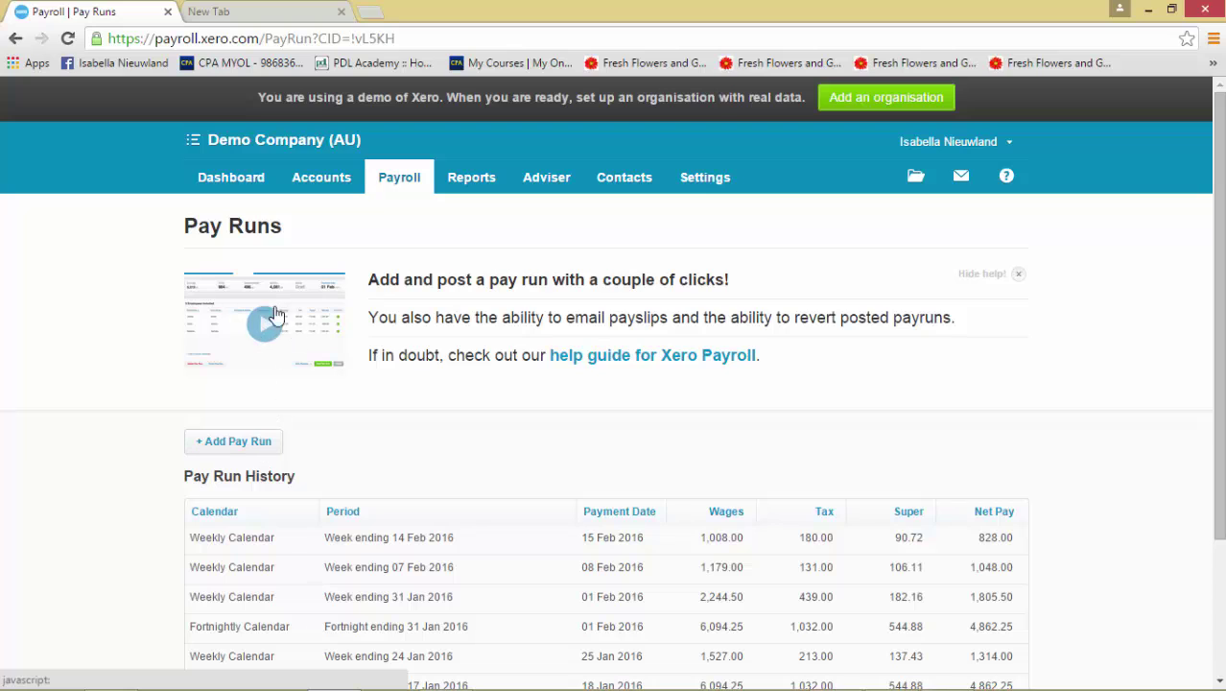
- Add an unscheduled pay run on the Weekly Calendar for the week ending 10 Jan 2016
{"action": "left_click", "coordinate": [245, 443]}
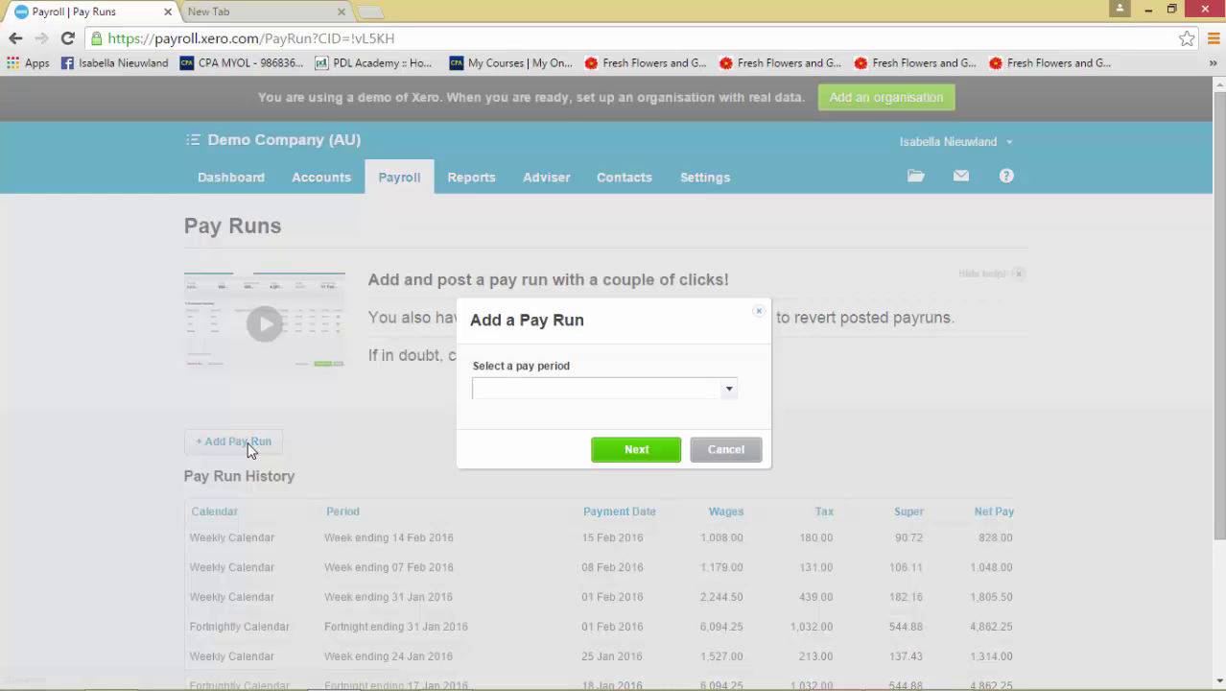
{"action": "left_click", "coordinate": [725, 390]}
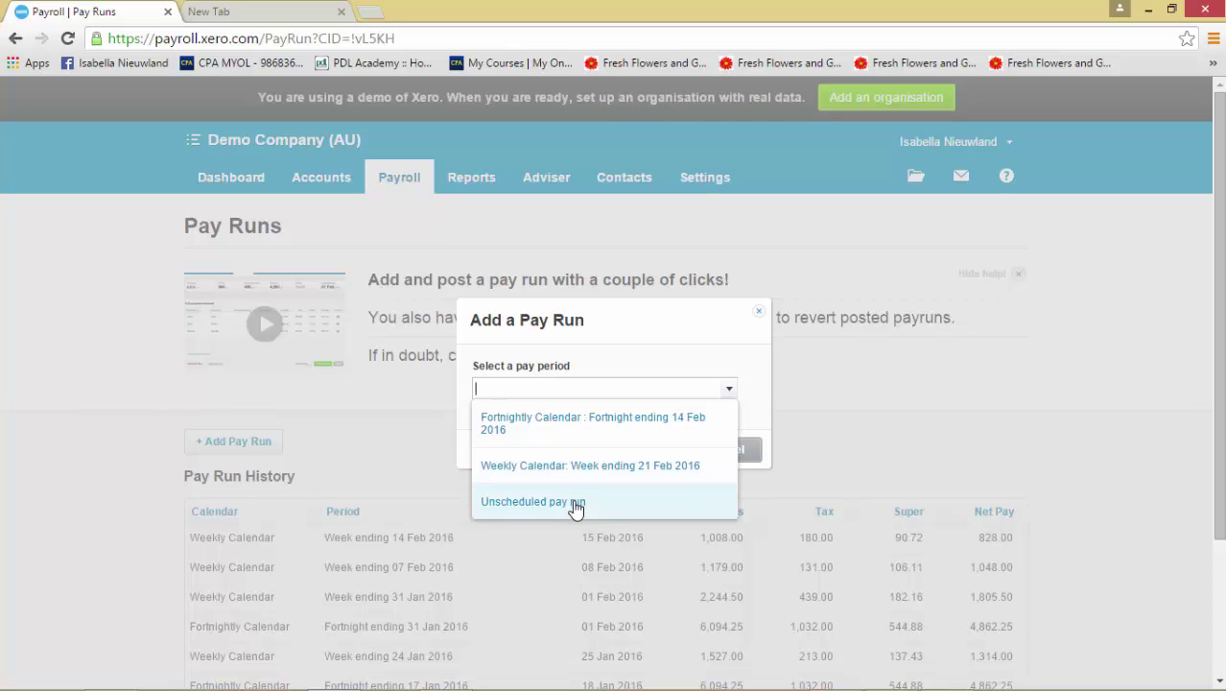
{"action": "left_click", "coordinate": [576, 503]}
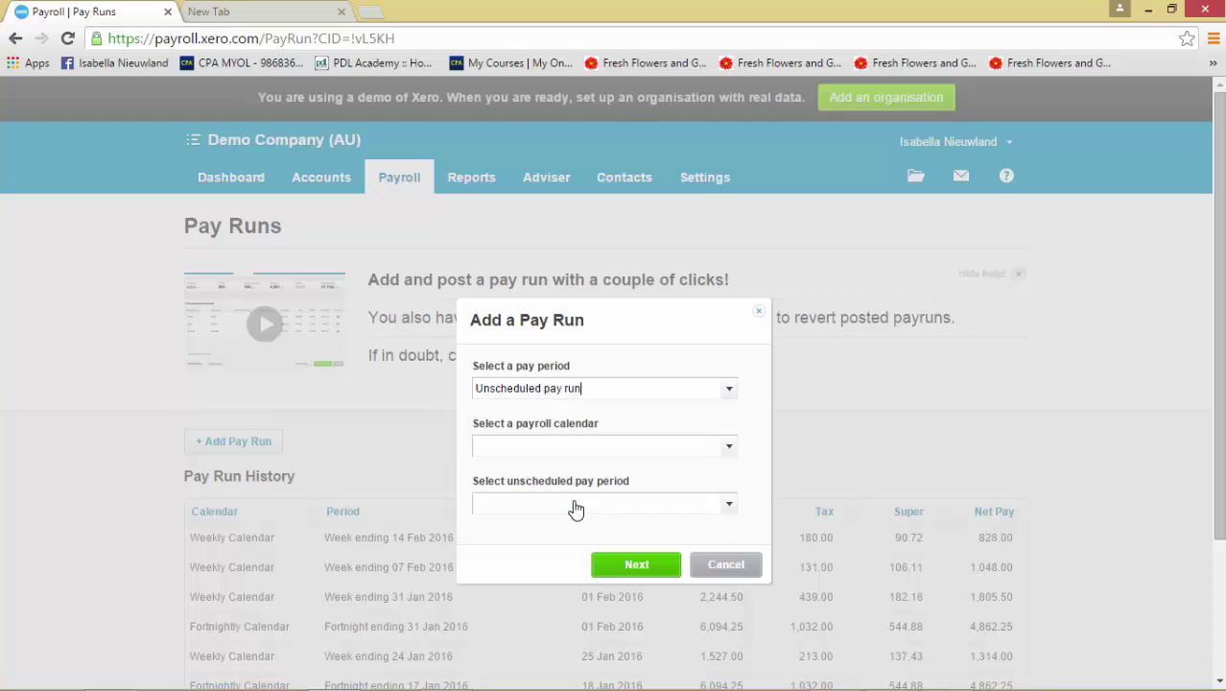
{"action": "left_click", "coordinate": [731, 453]}
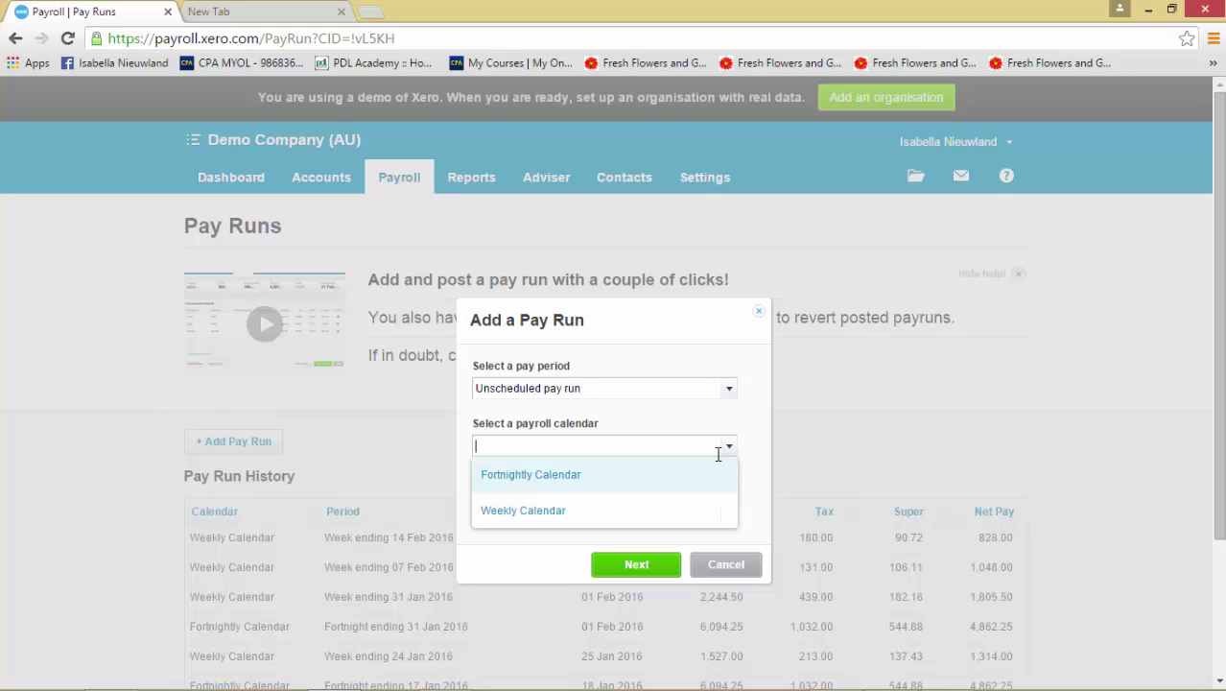
{"action": "left_click", "coordinate": [587, 514]}
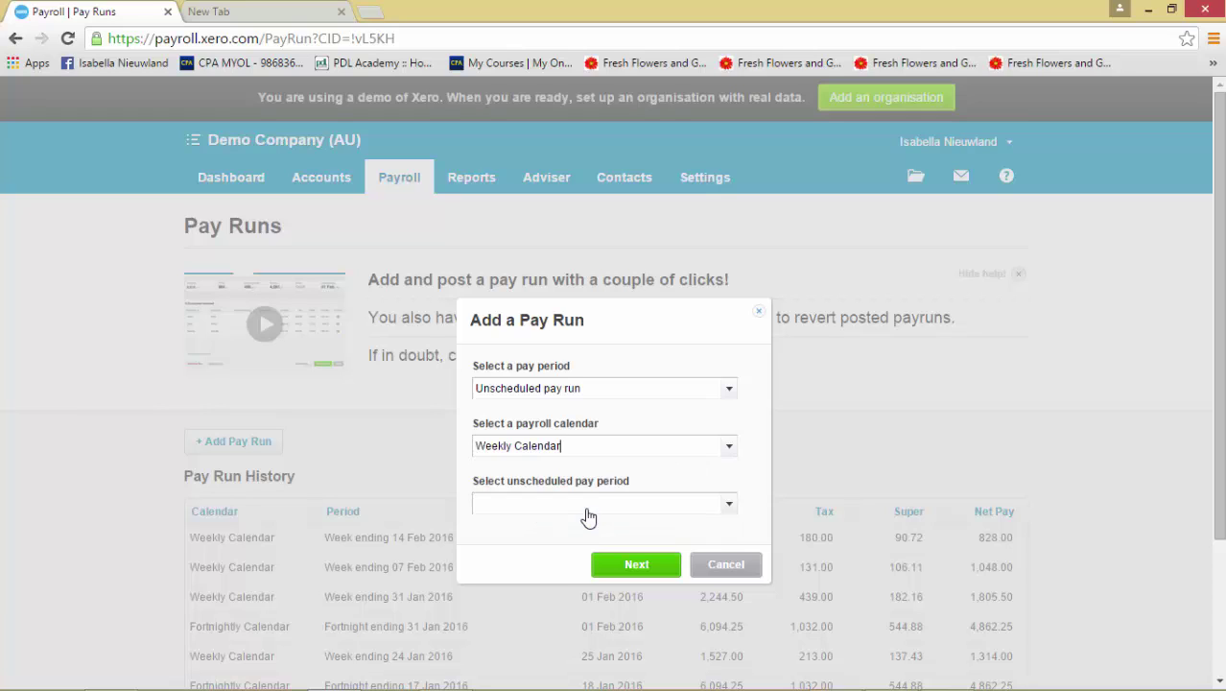
{"action": "left_click", "coordinate": [731, 509]}
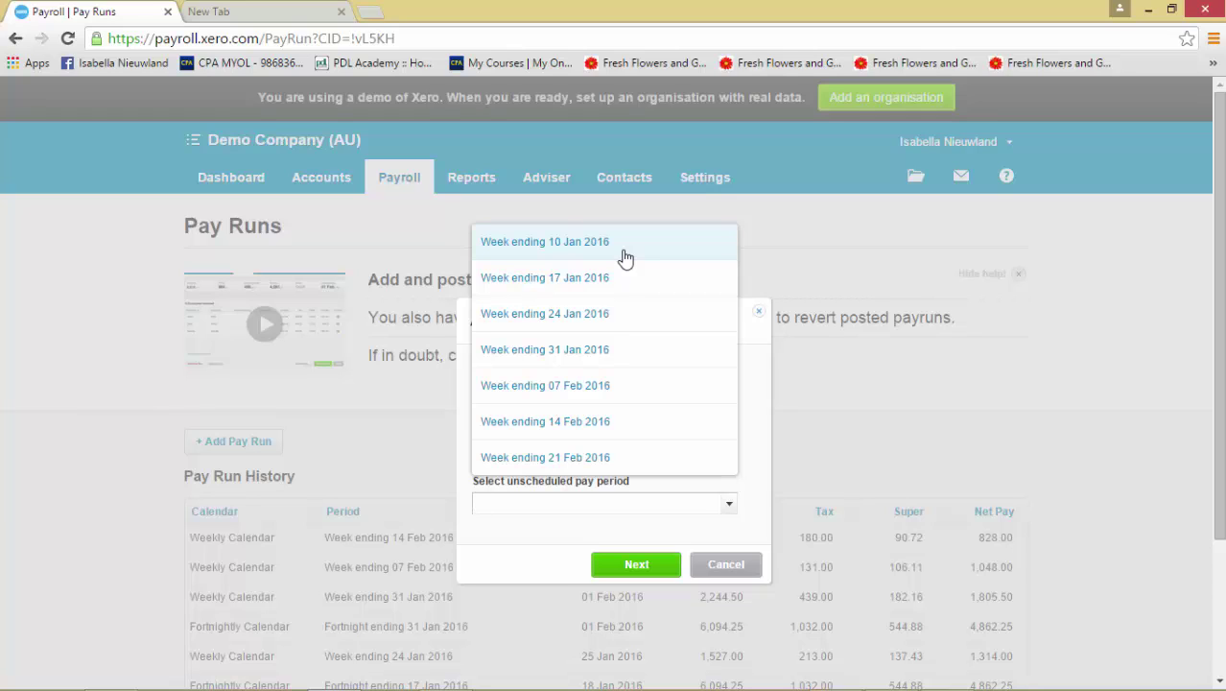
{"action": "left_click", "coordinate": [628, 251]}
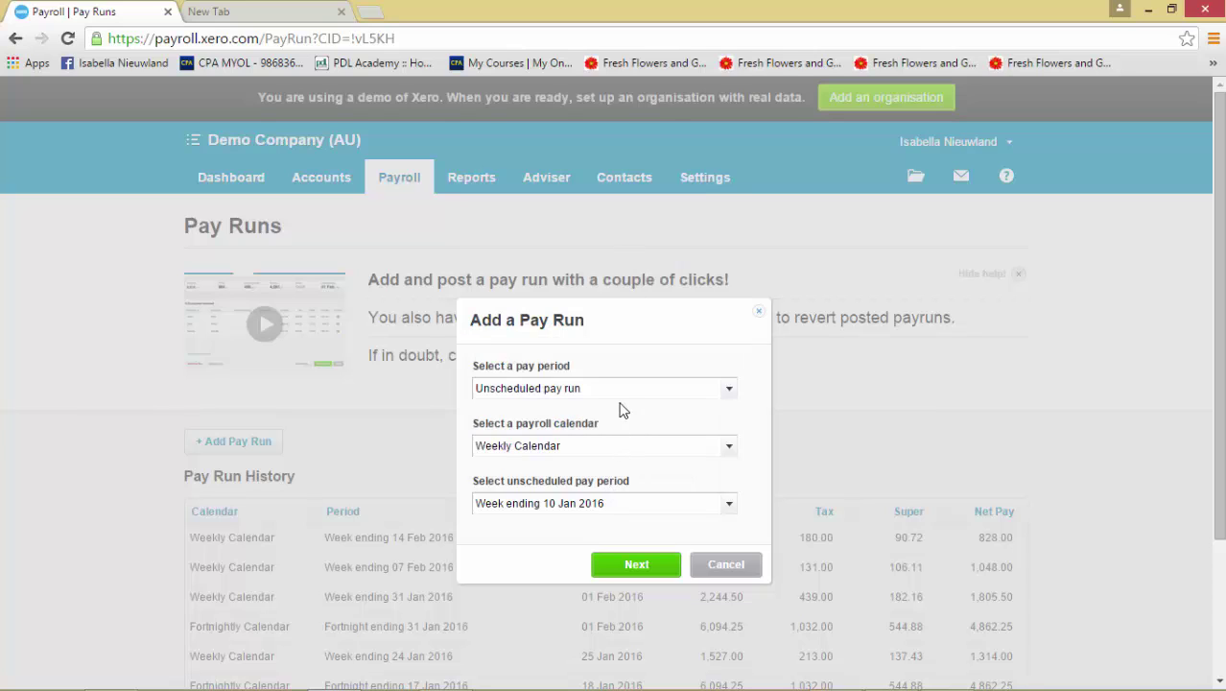
{"action": "left_click", "coordinate": [637, 564]}
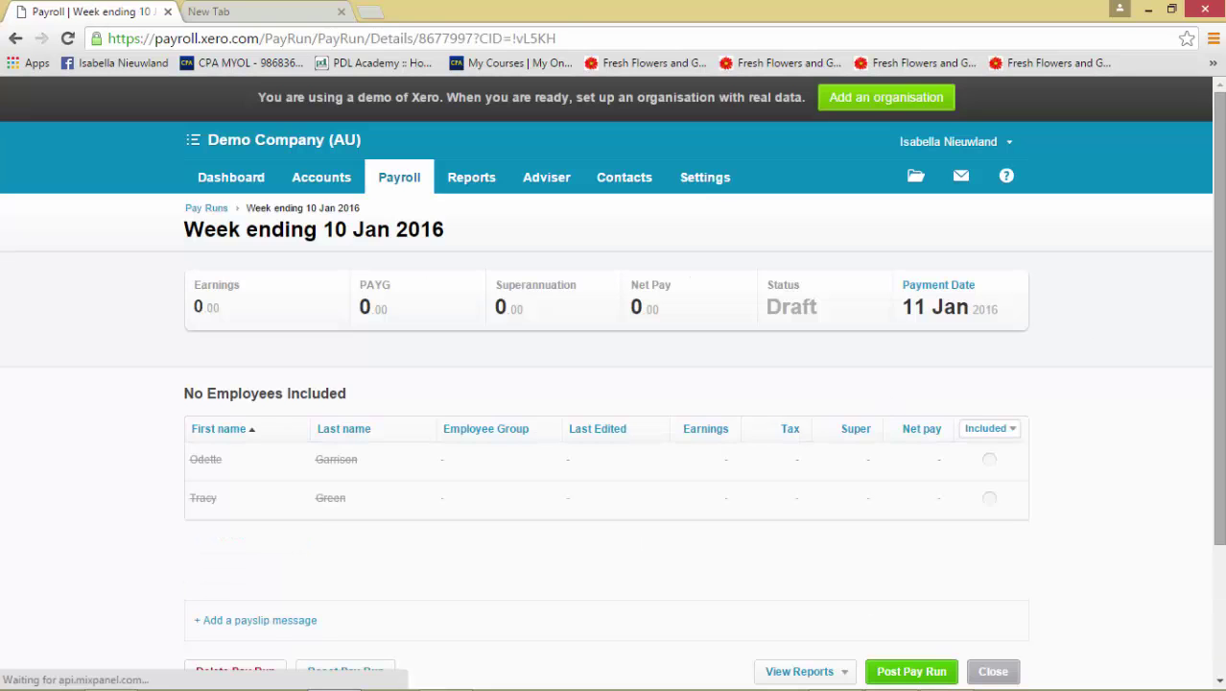
- Include both listed employees in the draft pay run
{"action": "scroll", "coordinate": [1218, 361], "scroll_direction": "down", "scroll_amount": 1}
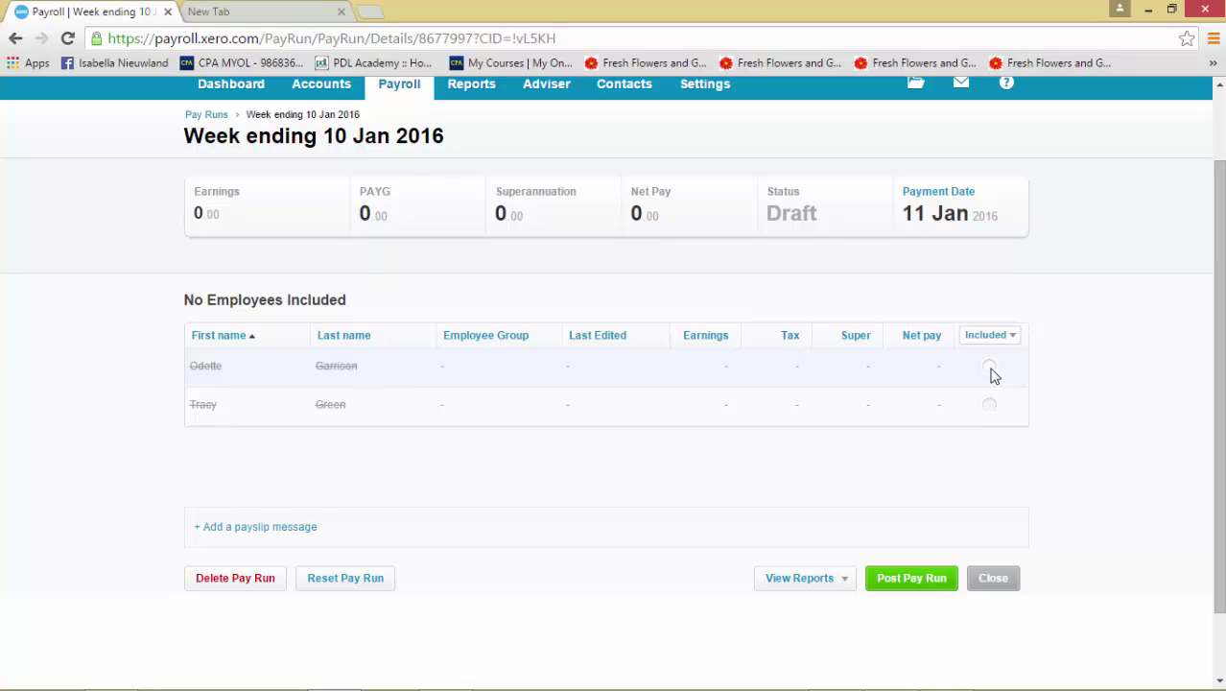
{"action": "left_click", "coordinate": [991, 368]}
{"action": "left_click", "coordinate": [991, 403]}
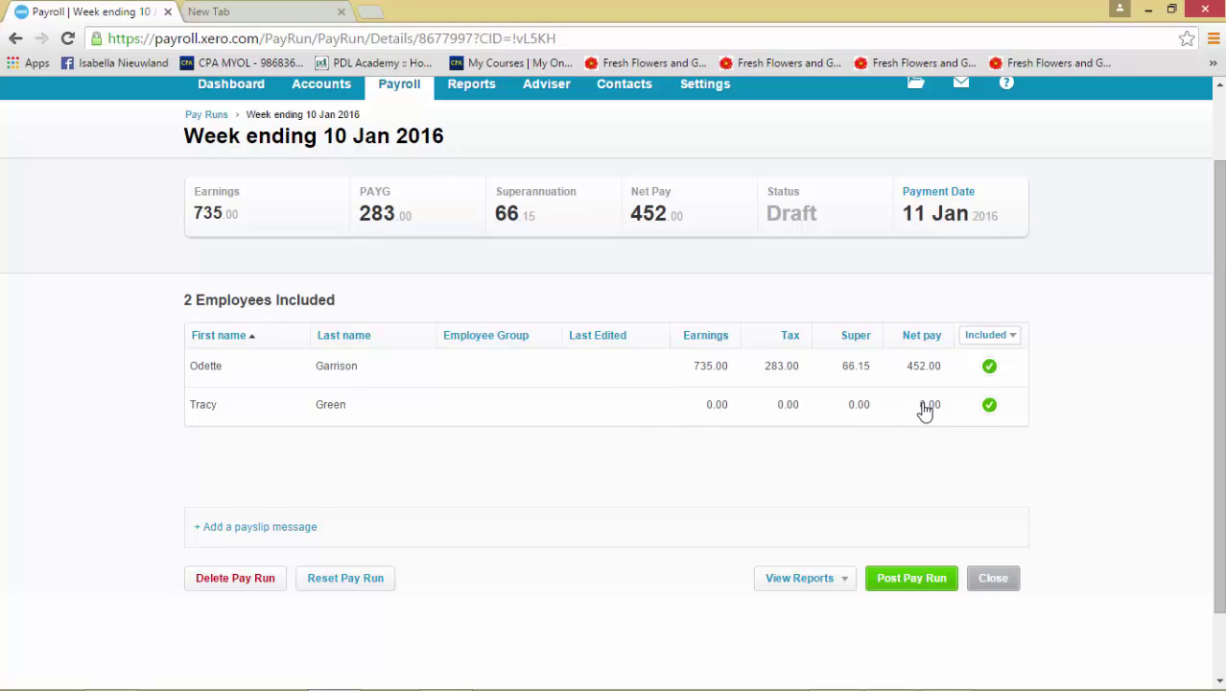
- Set the Ordinary Hours on the second employee's payslip to 40, then save and close the payslip
{"action": "left_click", "coordinate": [674, 412]}
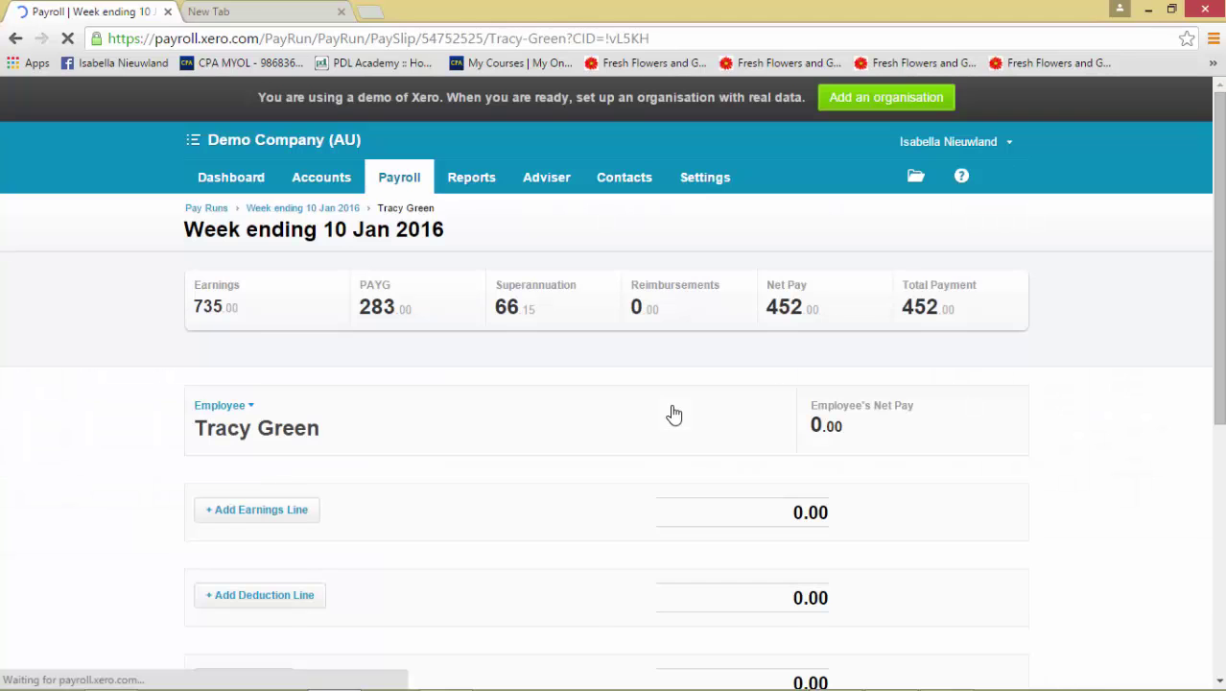
{"action": "left_click_drag", "start_coordinate": [1219, 309], "coordinate": [1214, 425]}
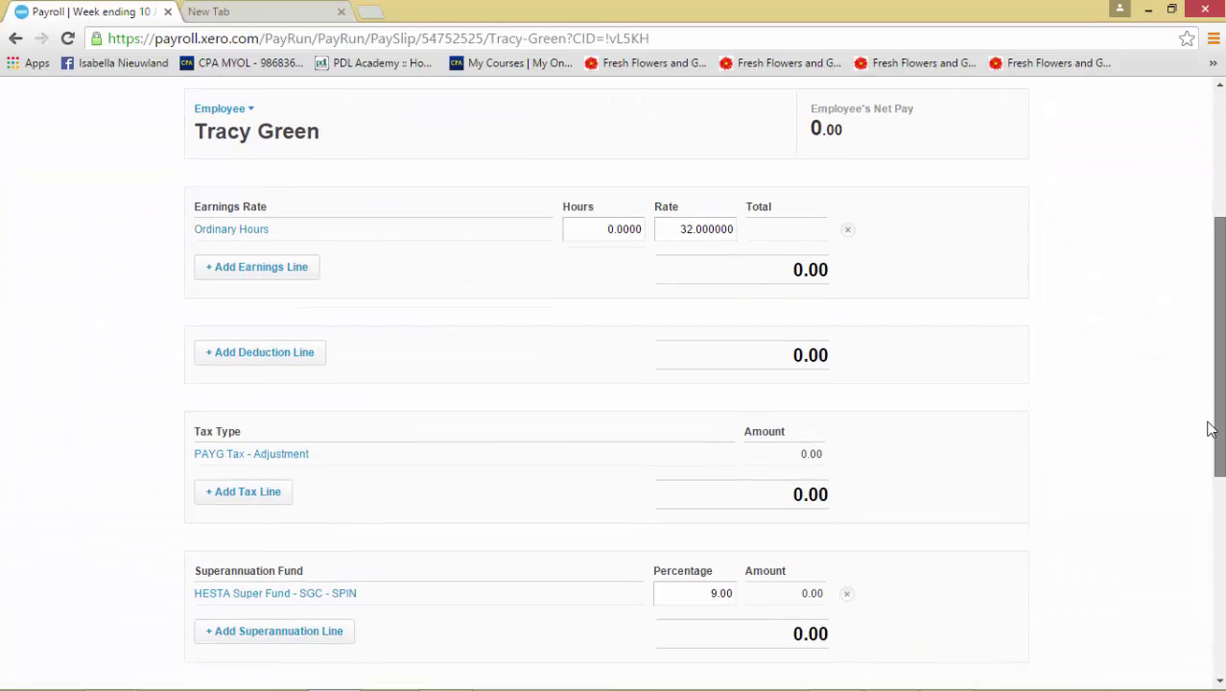
{"action": "left_click", "coordinate": [608, 228]}
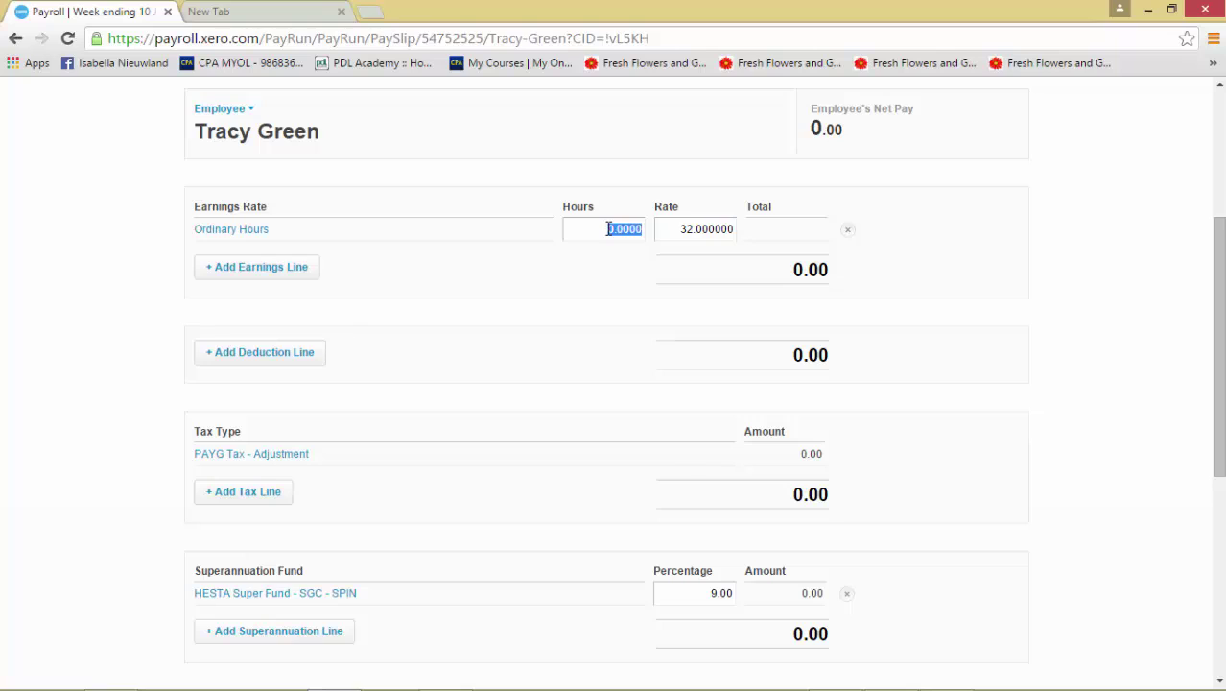
{"action": "left_click", "coordinate": [608, 228]}
{"action": "type", "text": "4"}
{"action": "key", "text": "Tab"}
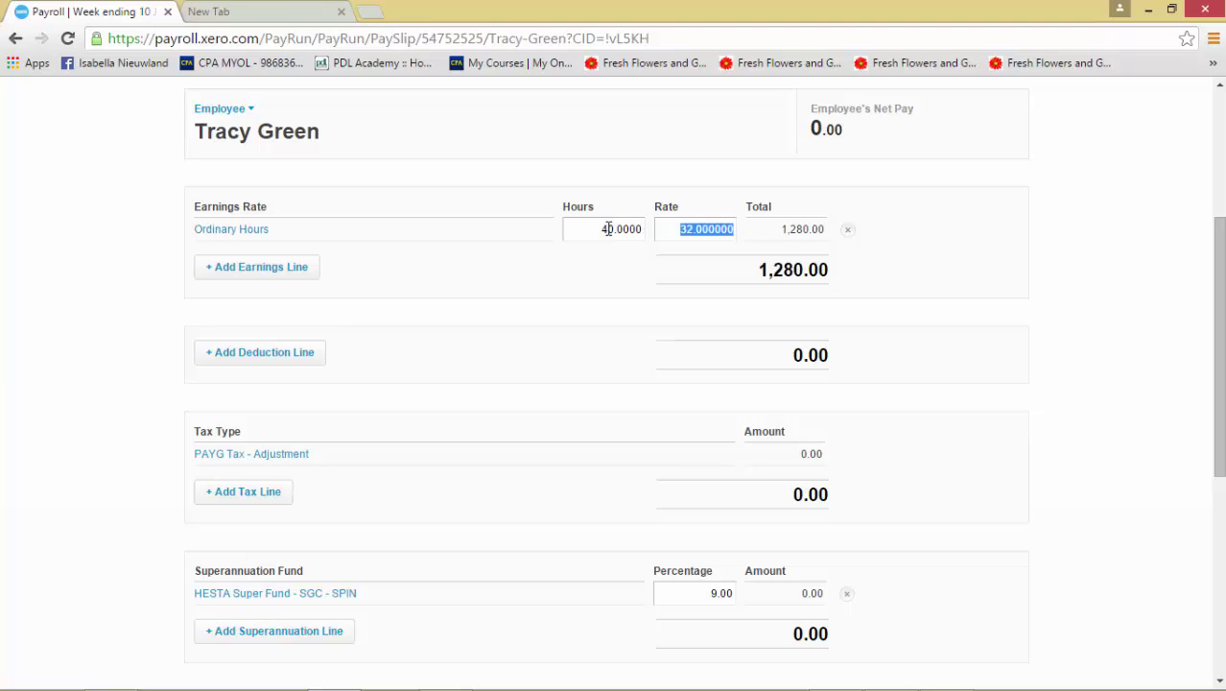
{"action": "key", "text": "Tab"}
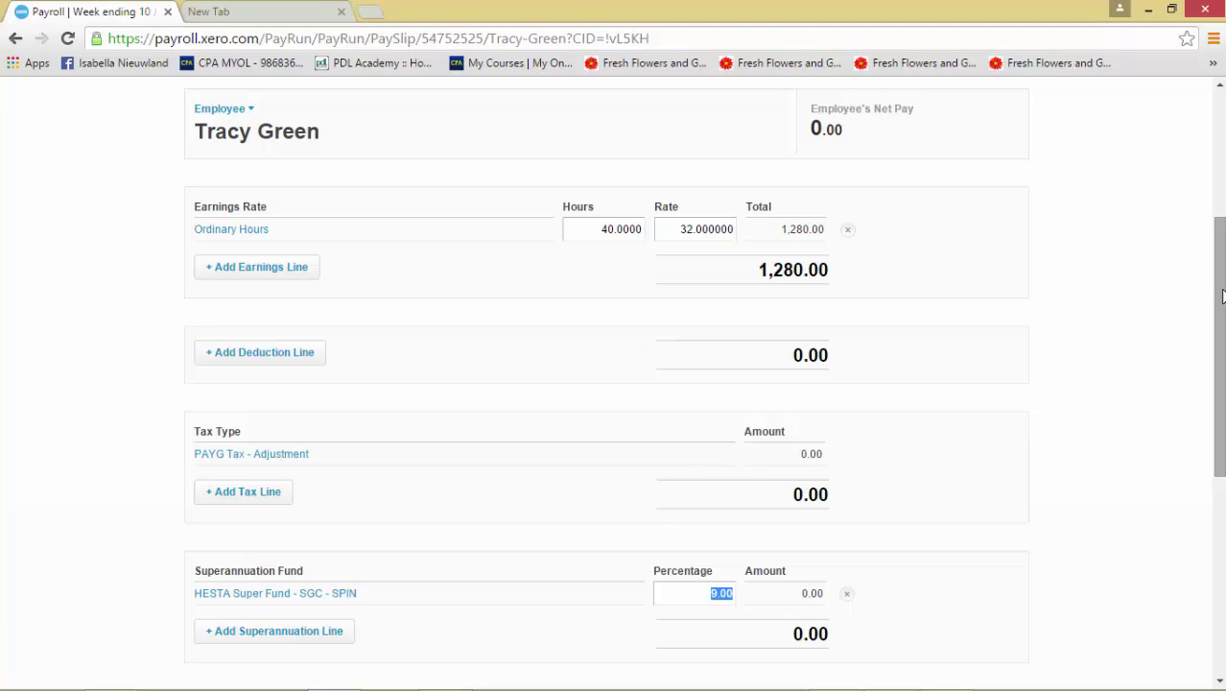
{"action": "left_click_drag", "start_coordinate": [1221, 295], "coordinate": [1196, 541]}
{"action": "left_click", "coordinate": [815, 647]}
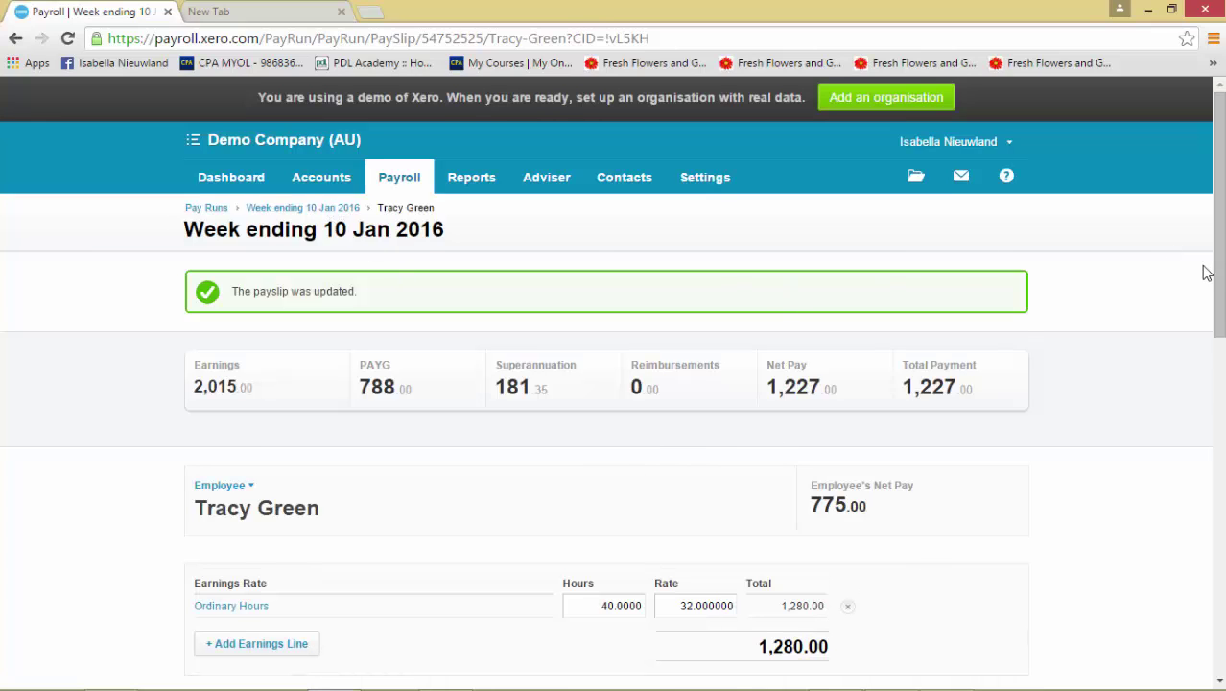
{"action": "left_click_drag", "start_coordinate": [1209, 274], "coordinate": [1222, 629]}
{"action": "left_click", "coordinate": [993, 644]}
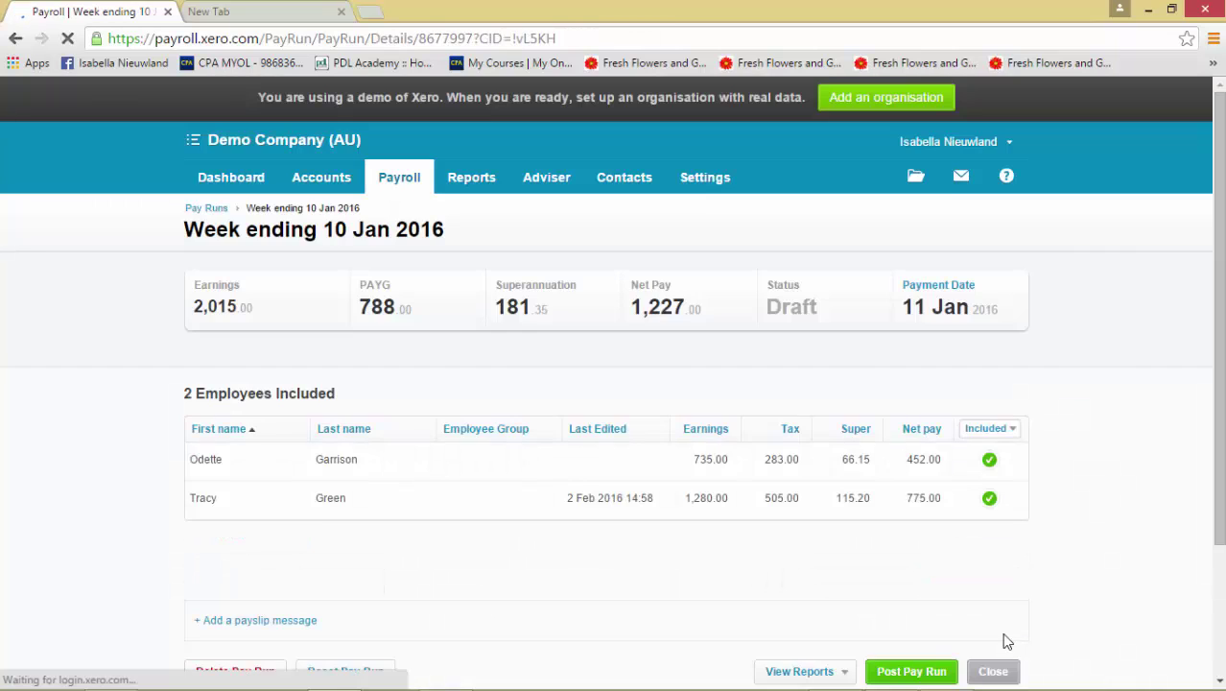
- Post the pay run for the week ending 10 Jan 2016 and confirm the posting
{"action": "left_click_drag", "start_coordinate": [1219, 382], "coordinate": [1218, 466]}
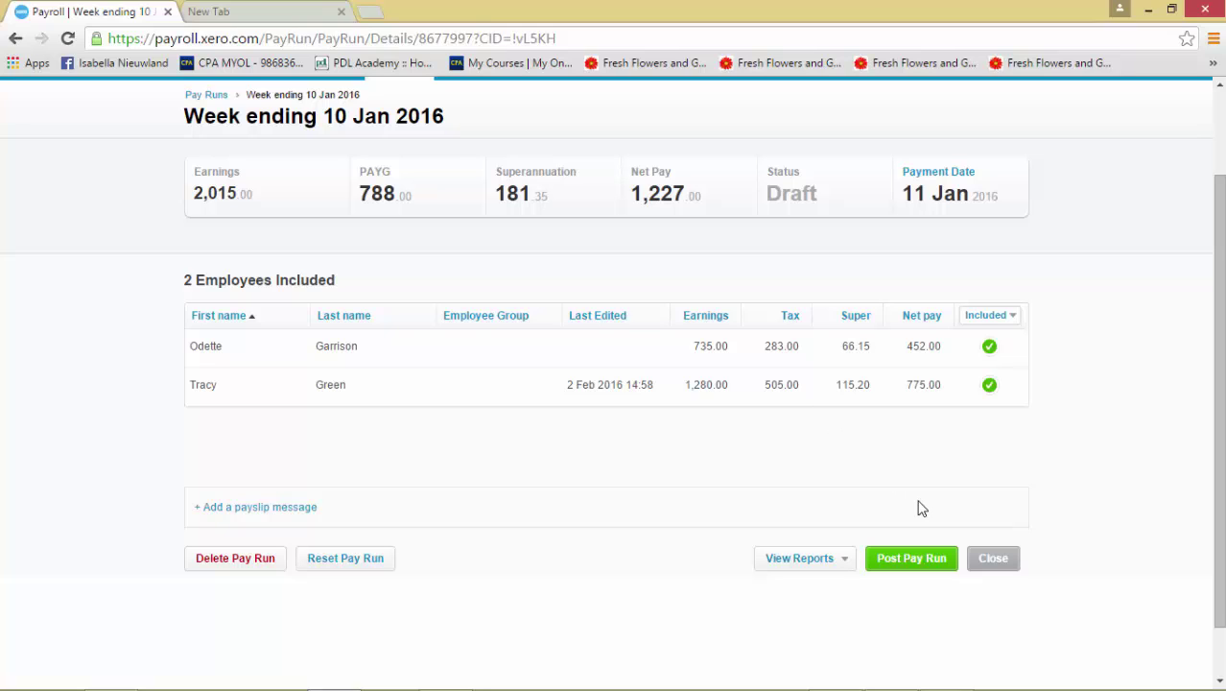
{"action": "left_click", "coordinate": [913, 564]}
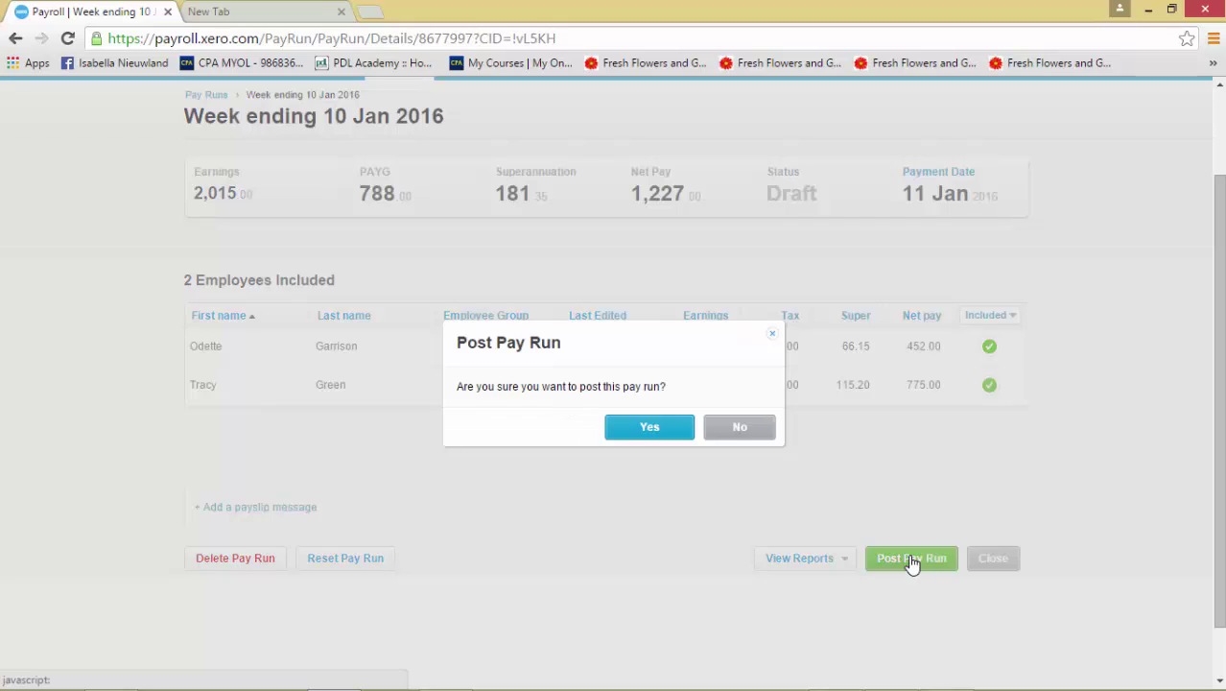
{"action": "left_click", "coordinate": [661, 434]}
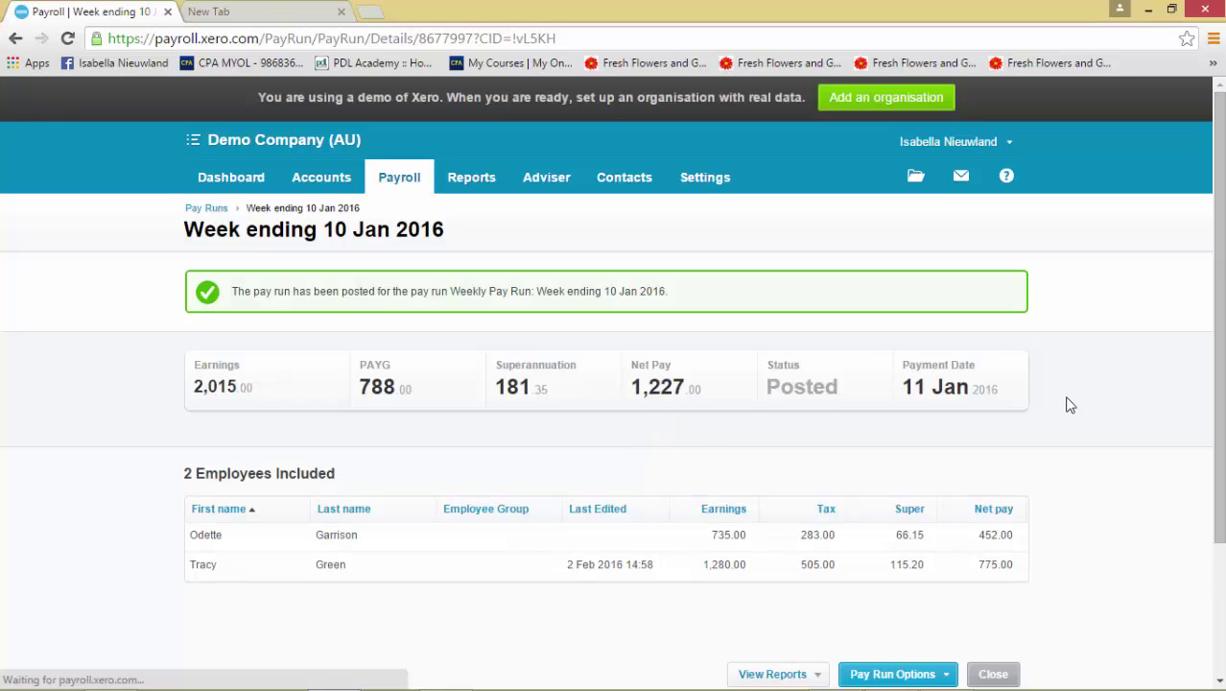
- Examine which reports and pay run options are available for the posted pay run
{"action": "left_click_drag", "start_coordinate": [1223, 276], "coordinate": [1212, 424]}
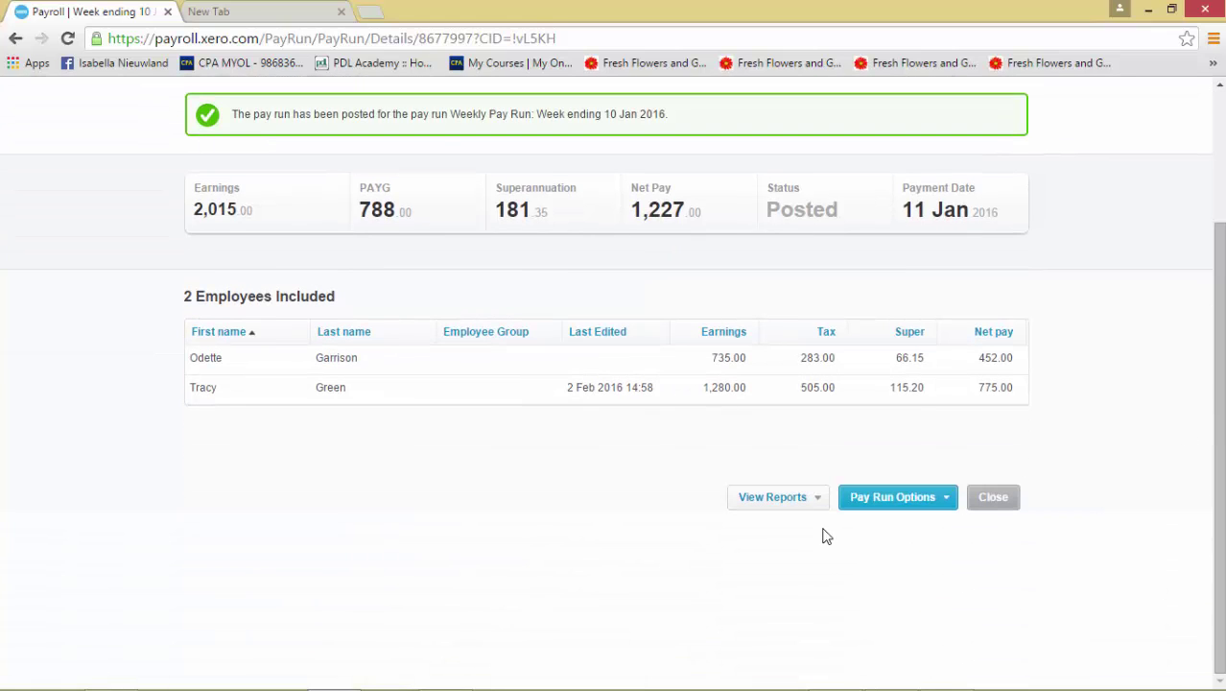
{"action": "left_click", "coordinate": [798, 501]}
{"action": "left_click", "coordinate": [921, 499]}
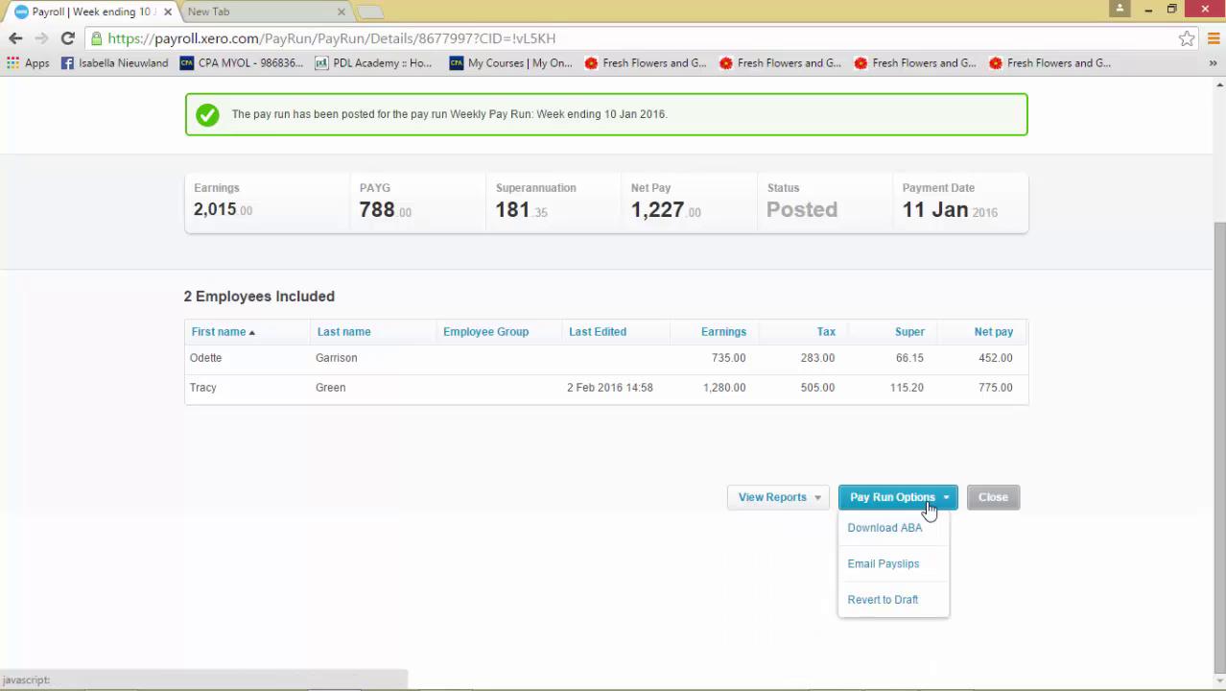
{"action": "left_click", "coordinate": [797, 499]}
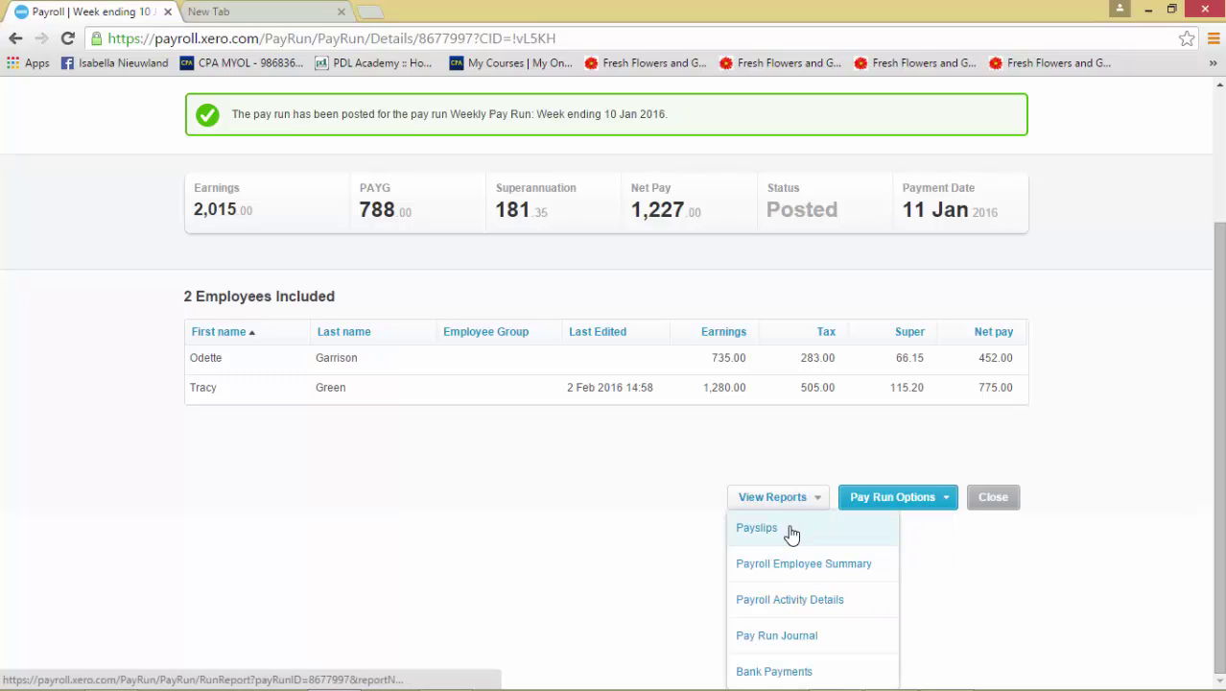
{"action": "left_click", "coordinate": [902, 497]}
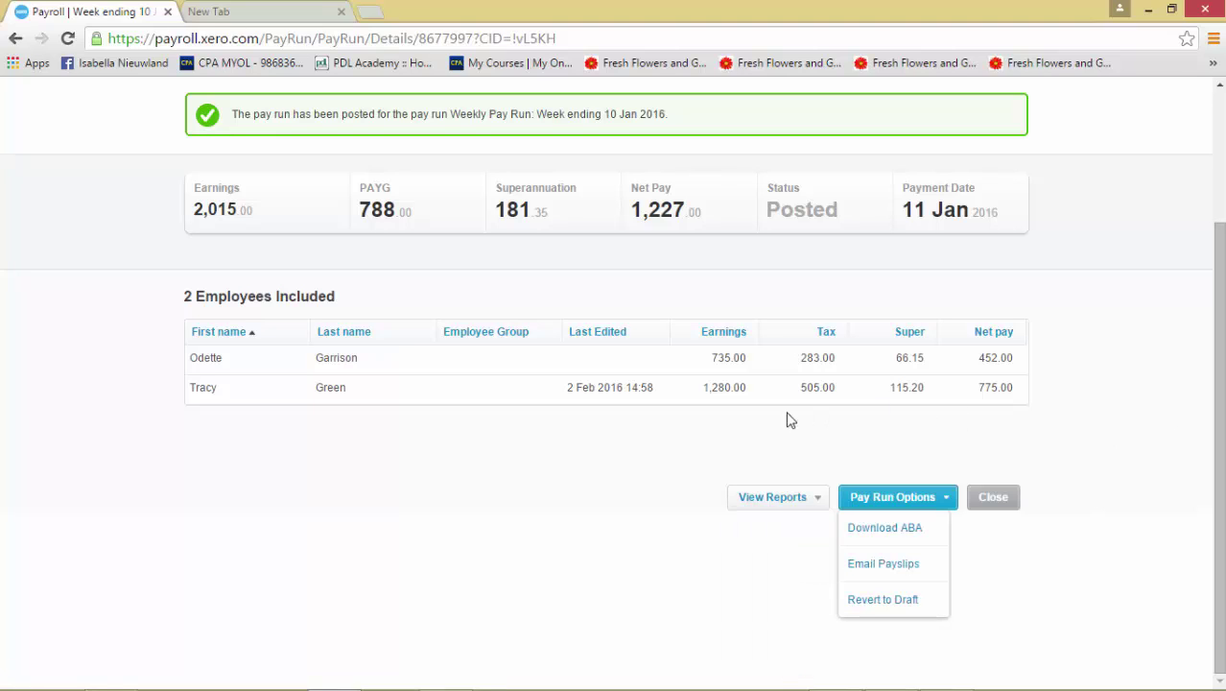
{"action": "left_click", "coordinate": [773, 497]}
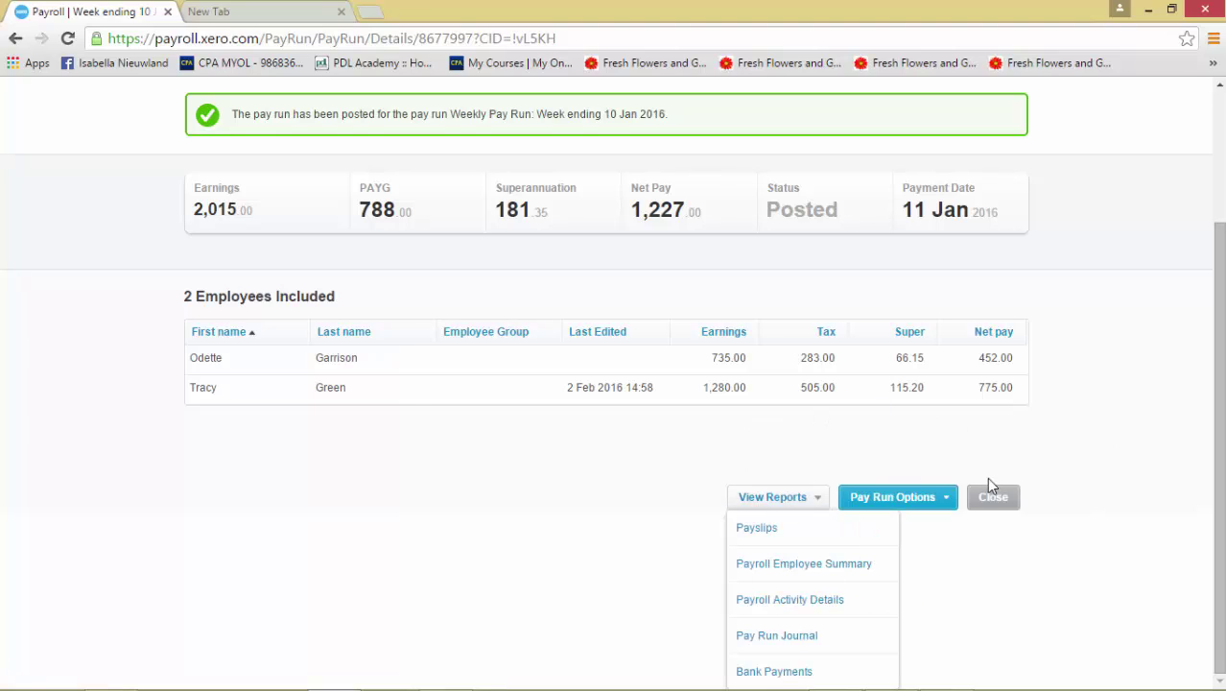
- Close the posted pay run and look over the pay run history
{"action": "left_click", "coordinate": [1009, 509]}
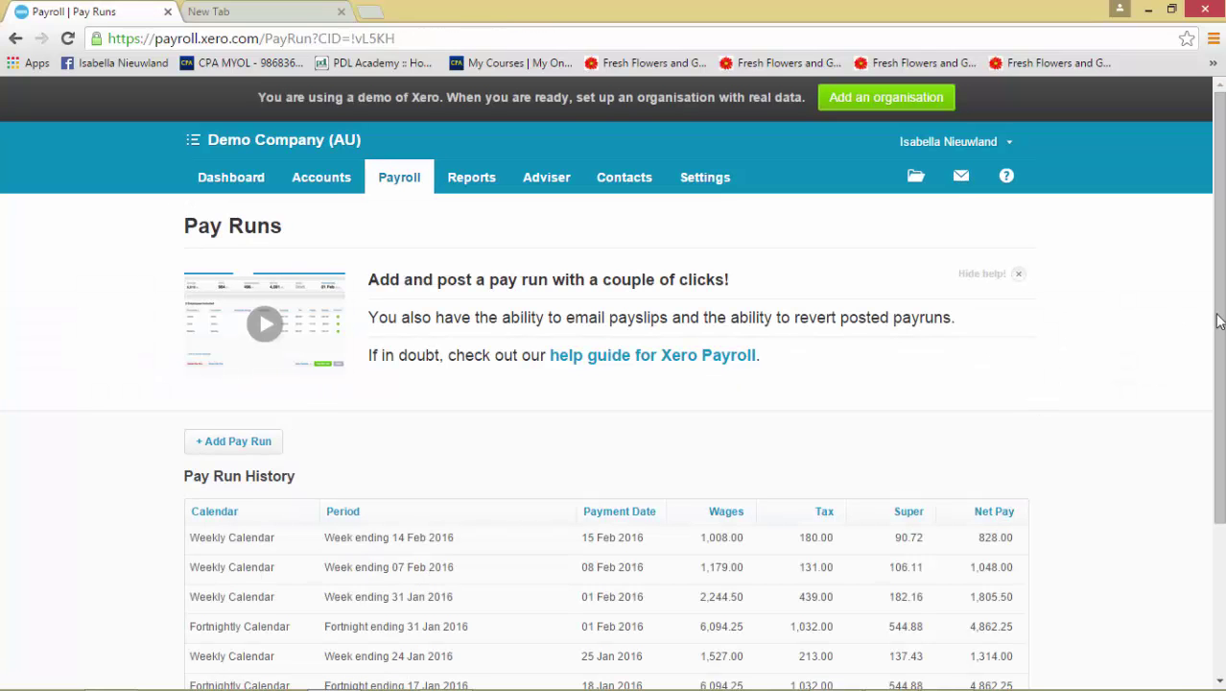
{"action": "mouse_move", "coordinate": [1221, 317]}
{"action": "left_mouse_down"}
{"action": "mouse_move", "coordinate": [1219, 471]}
{"action": "mouse_move", "coordinate": [1219, 320]}
{"action": "left_mouse_up"}
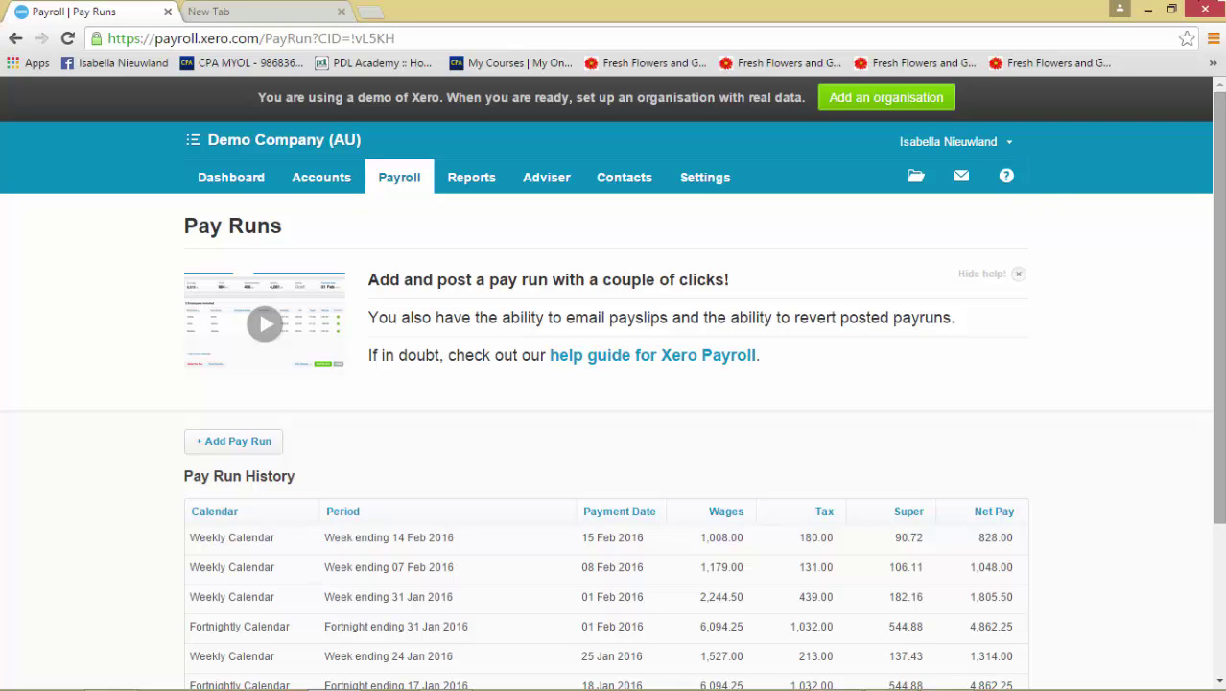
{"action": "left_click_drag", "start_coordinate": [1218, 217], "coordinate": [1219, 272]}
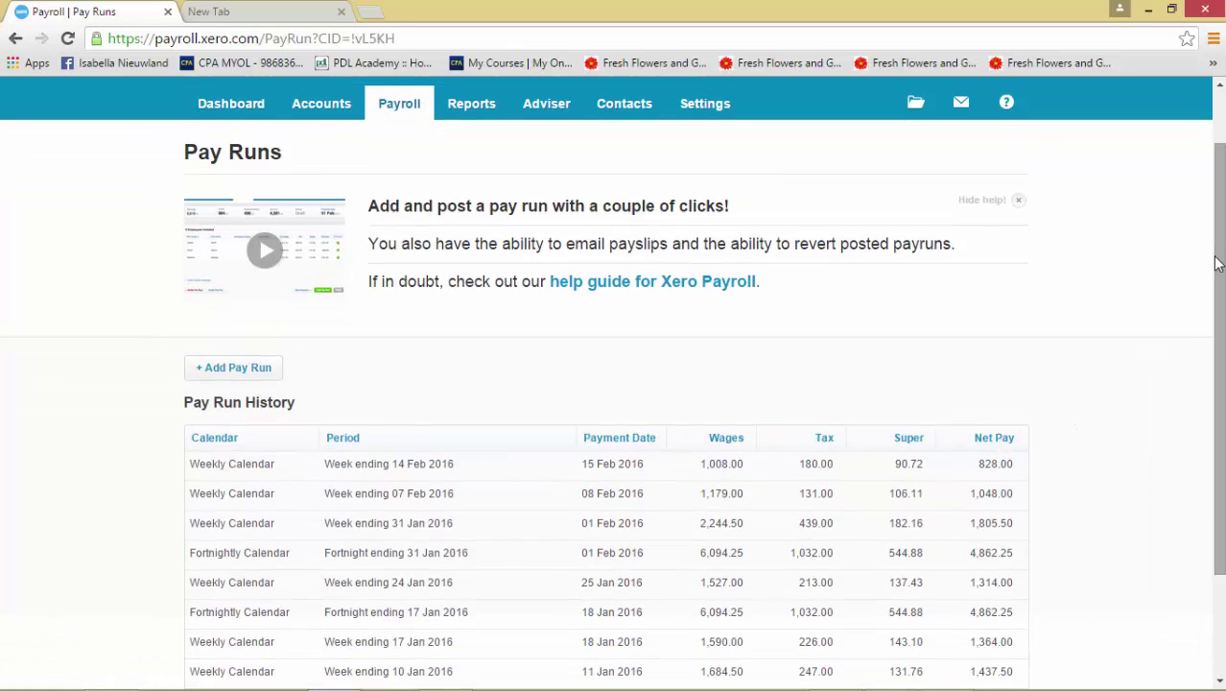
- Open the payroll settings, review the organisation's payroll accounts and show the pay calendars
{"action": "left_click", "coordinate": [707, 105]}
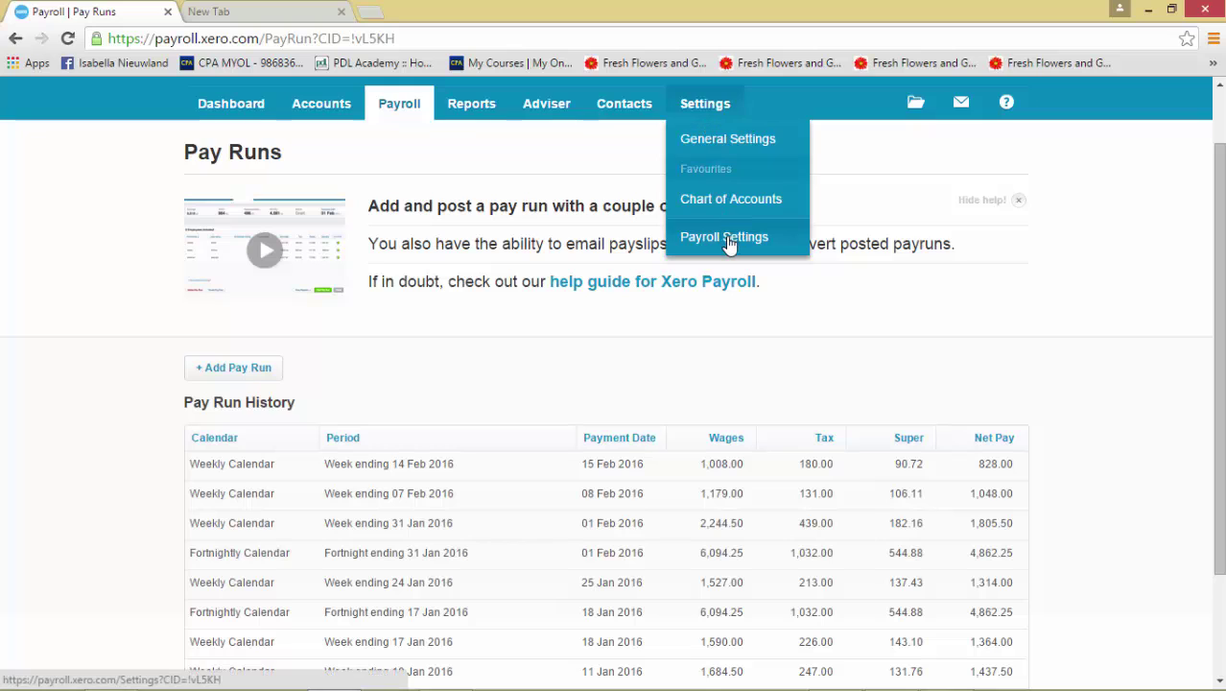
{"action": "left_click", "coordinate": [724, 236]}
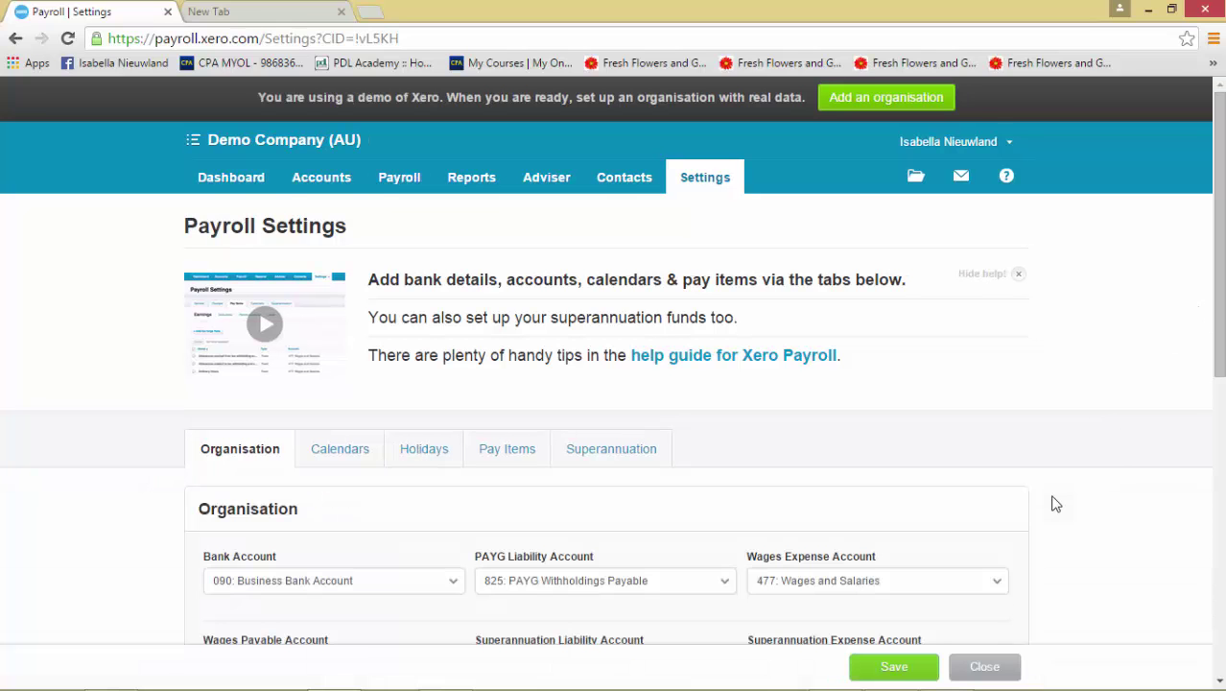
{"action": "scroll", "coordinate": [1055, 504], "scroll_direction": "down", "scroll_amount": 3}
{"action": "scroll", "coordinate": [1056, 504], "scroll_direction": "down", "scroll_amount": 1}
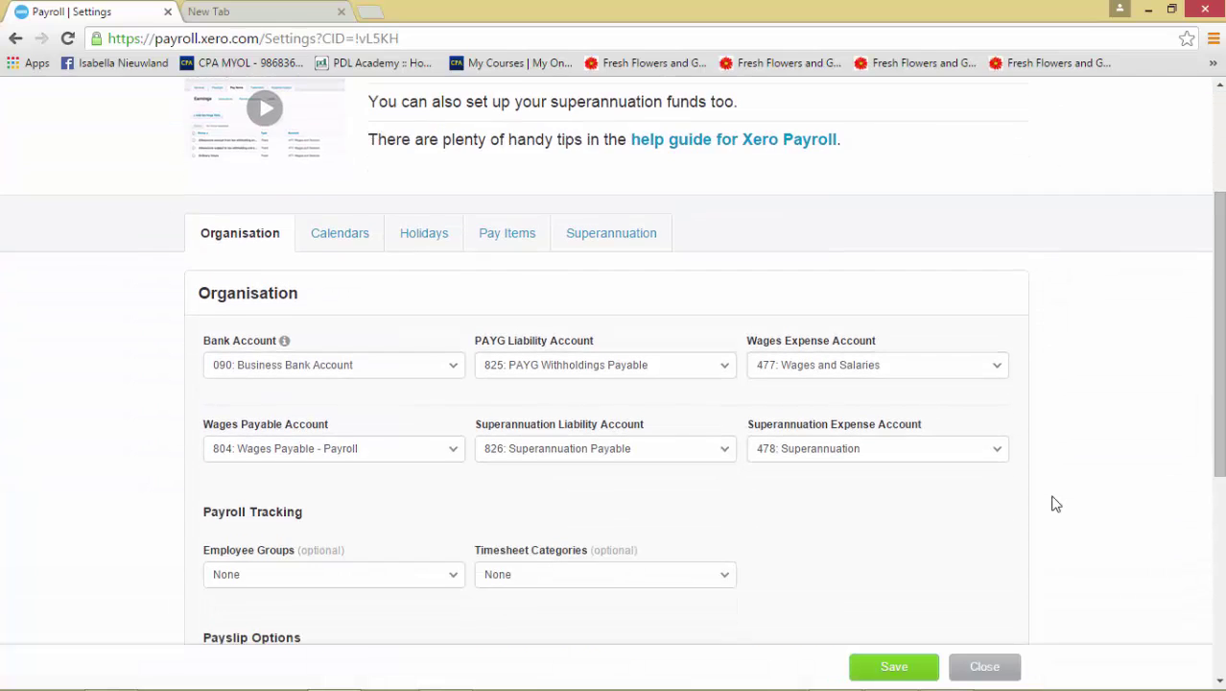
{"action": "left_click", "coordinate": [349, 235]}
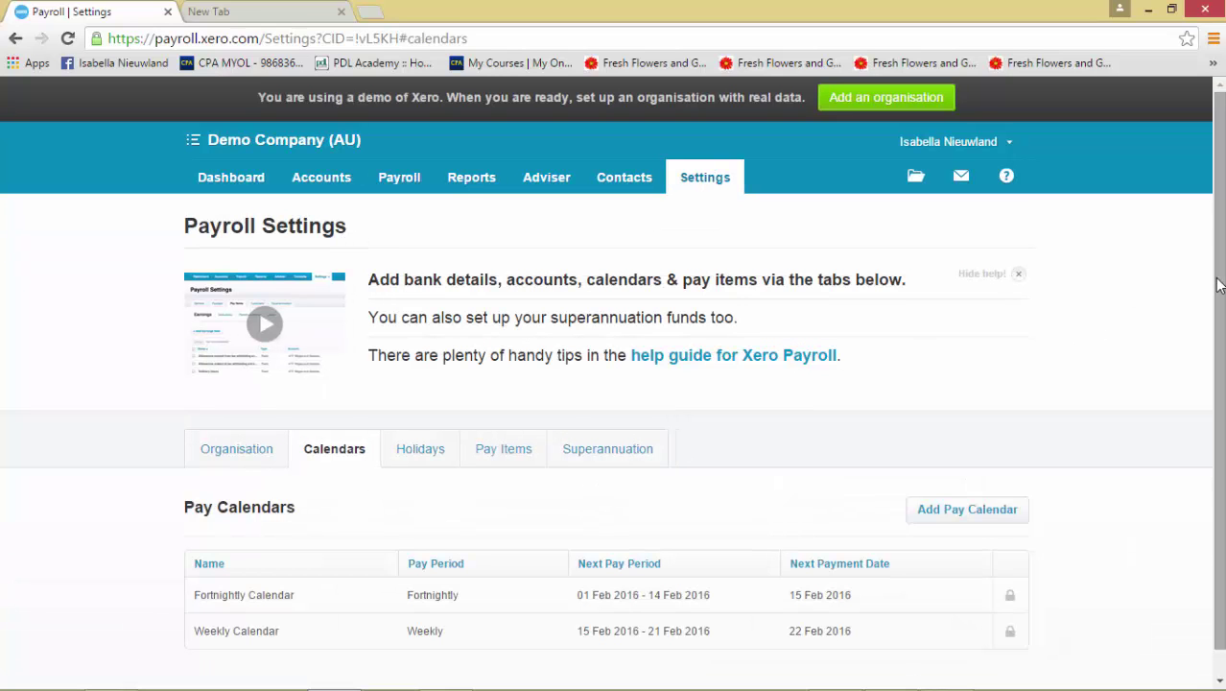
- Start a new pay calendar with a Weekly pay period and name it "Weekly - DO NOT USE"
{"action": "left_click_drag", "start_coordinate": [1218, 285], "coordinate": [1213, 459]}
{"action": "left_click", "coordinate": [978, 493]}
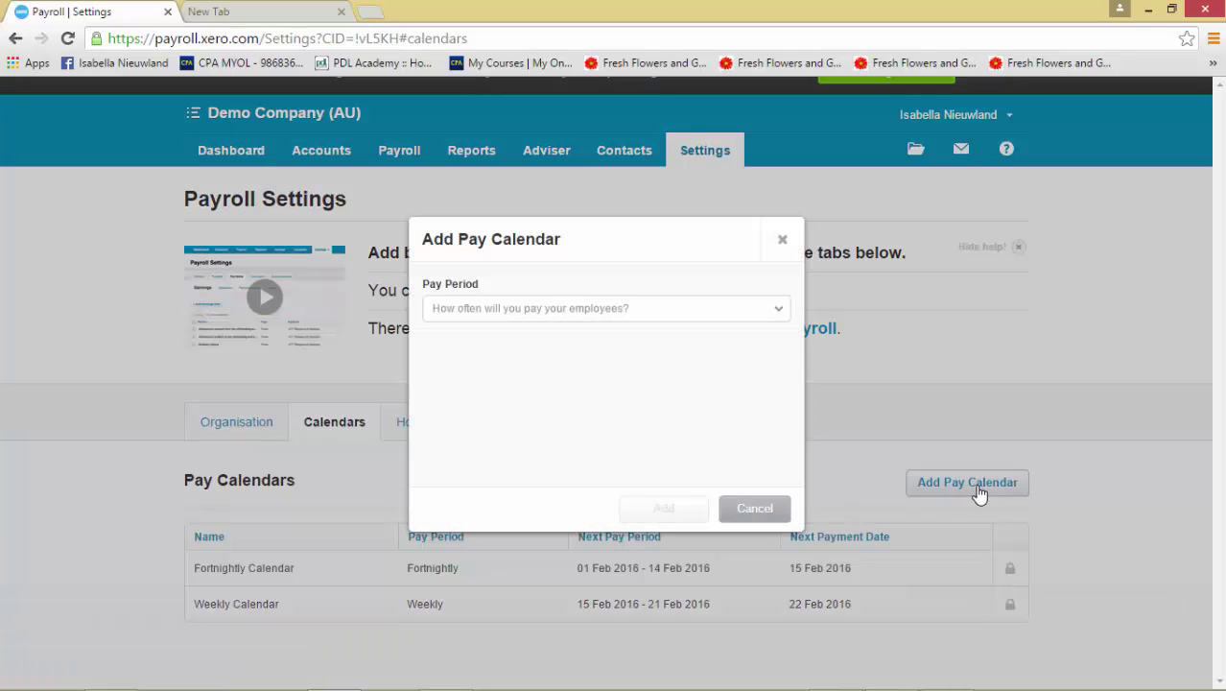
{"action": "left_click", "coordinate": [732, 315]}
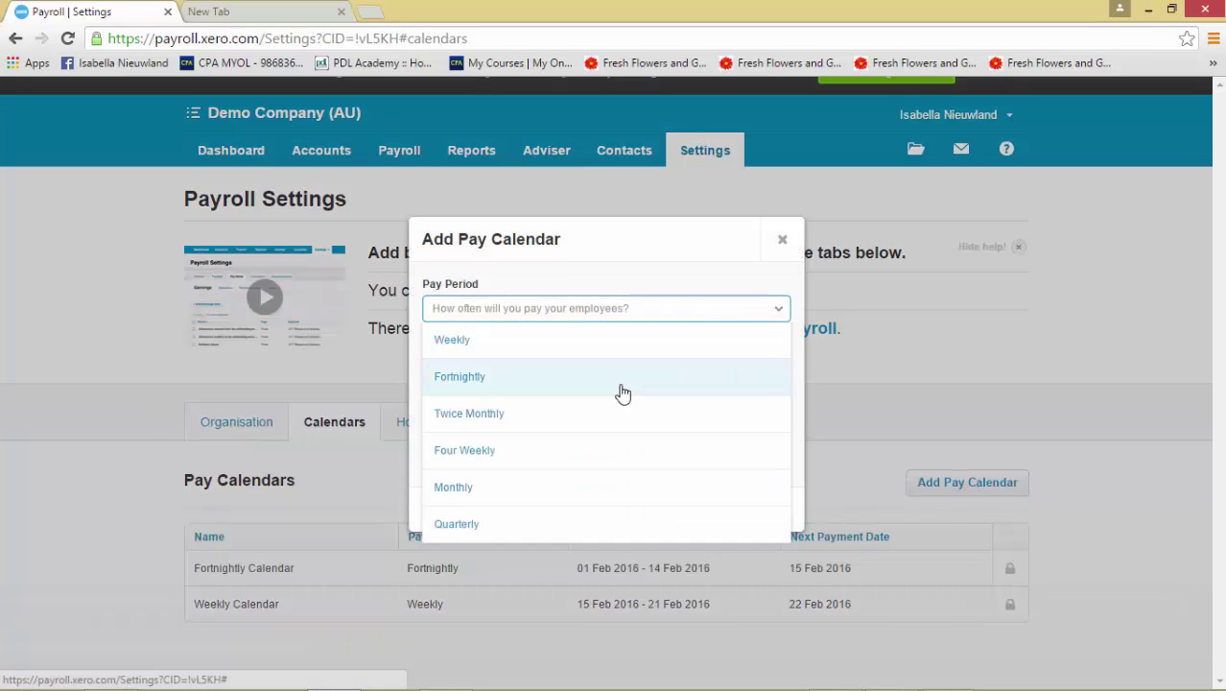
{"action": "left_click", "coordinate": [608, 352]}
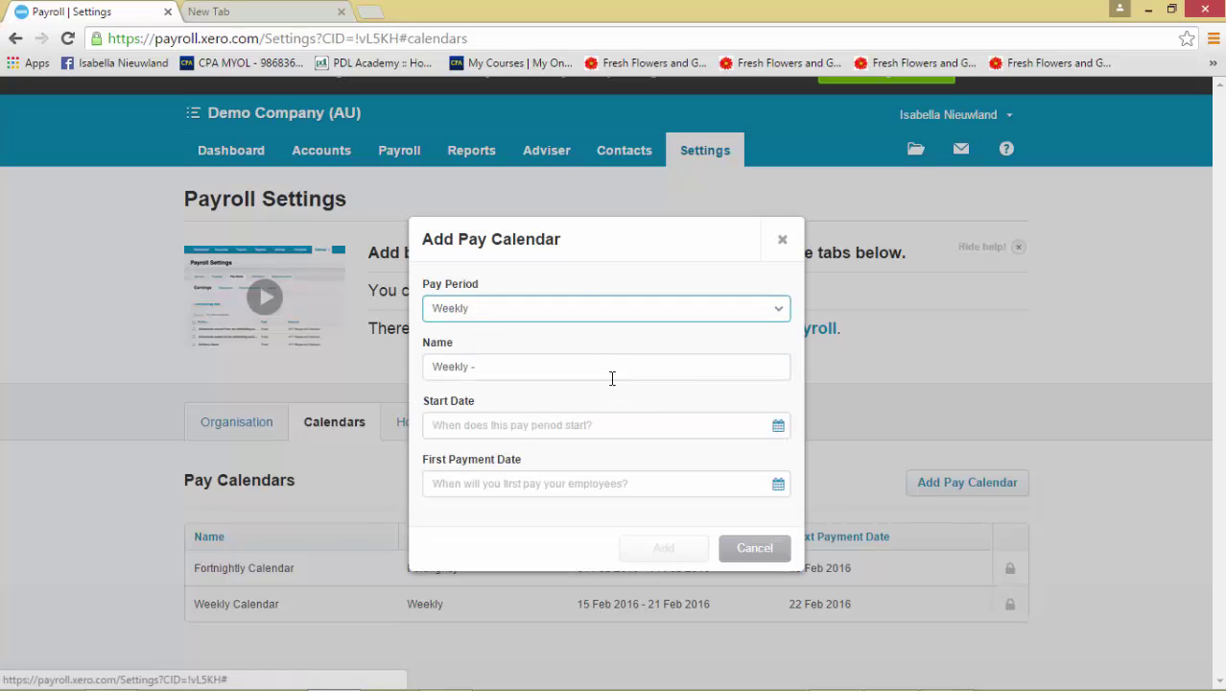
{"action": "left_click", "coordinate": [611, 372]}
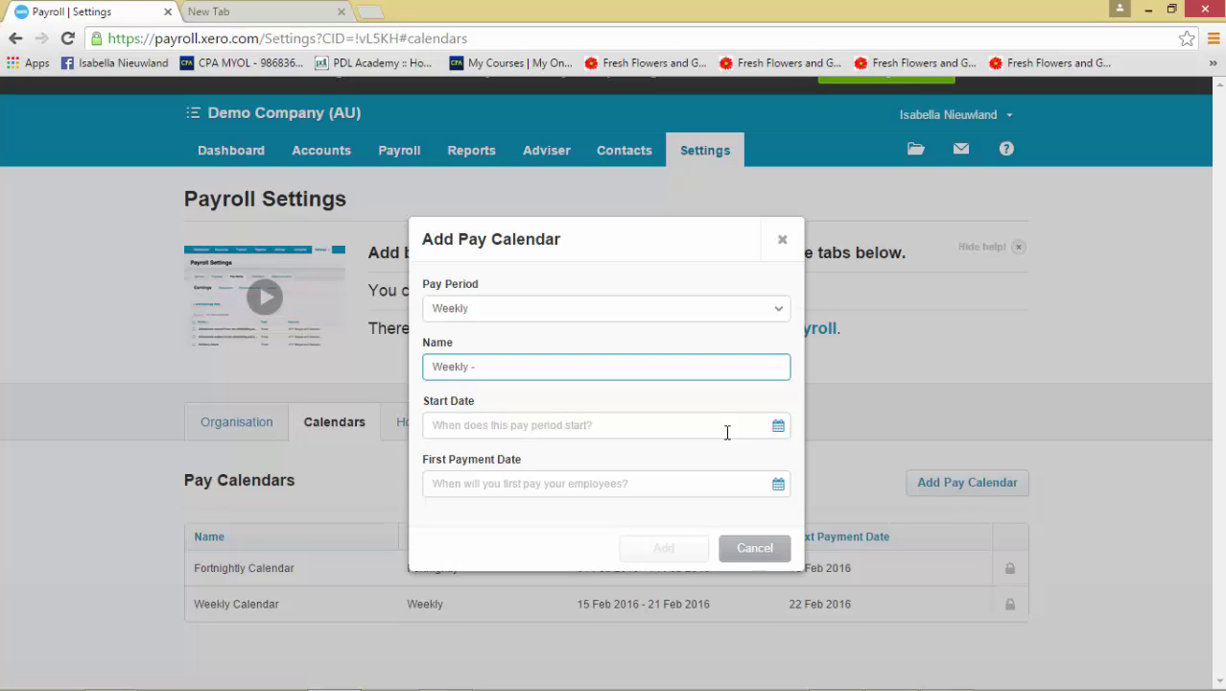
{"action": "type", "text": "DO NOT USE"}
- Set the calendar's start date to 24 Nov 2015 and first payment date to 01 Dec 2015, and add it
{"action": "left_click", "coordinate": [536, 426]}
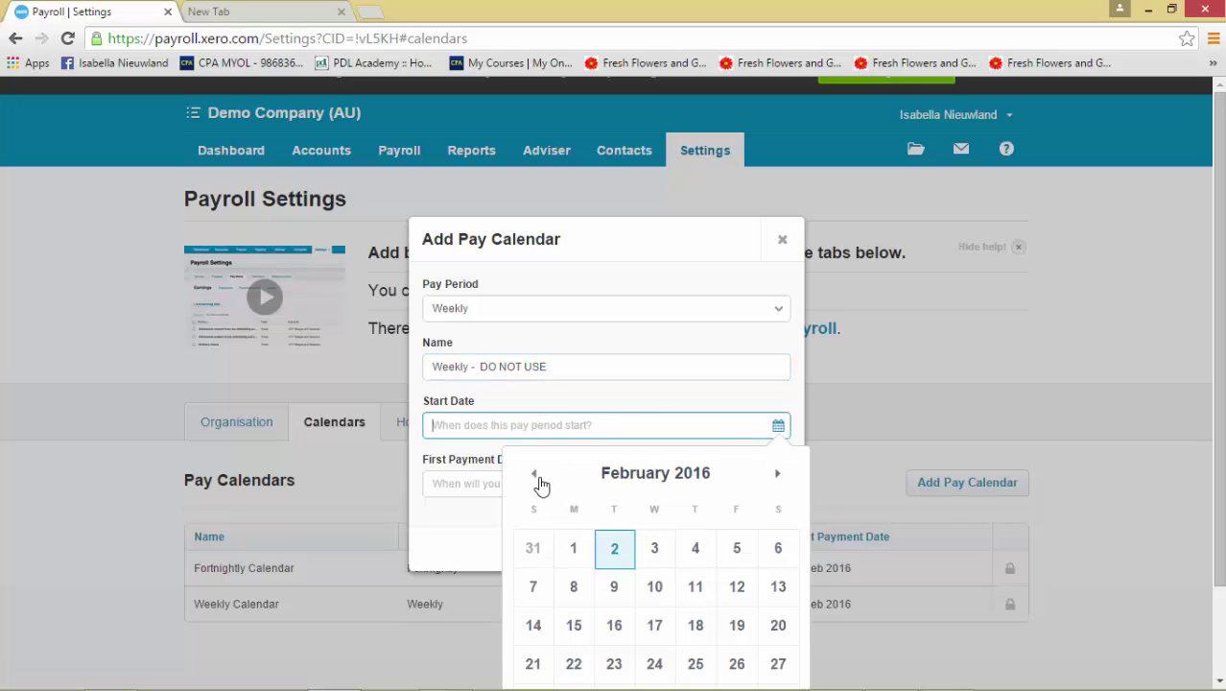
{"action": "left_click", "coordinate": [535, 473]}
{"action": "left_click", "coordinate": [536, 474]}
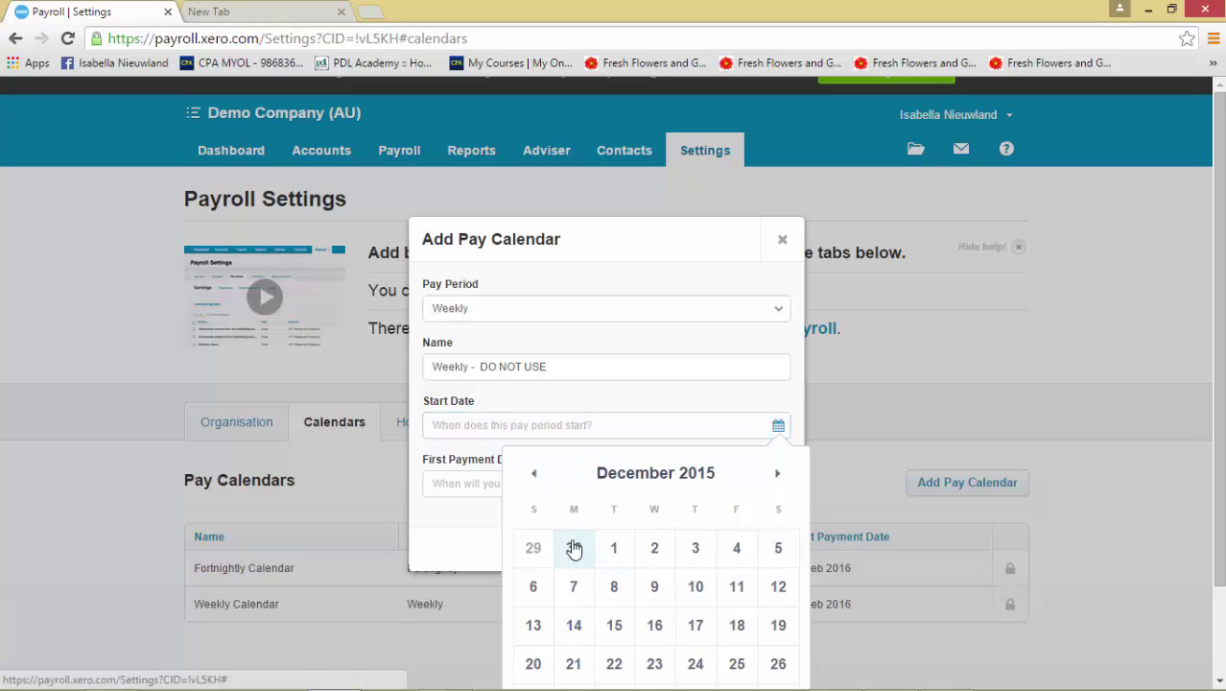
{"action": "left_click", "coordinate": [535, 473]}
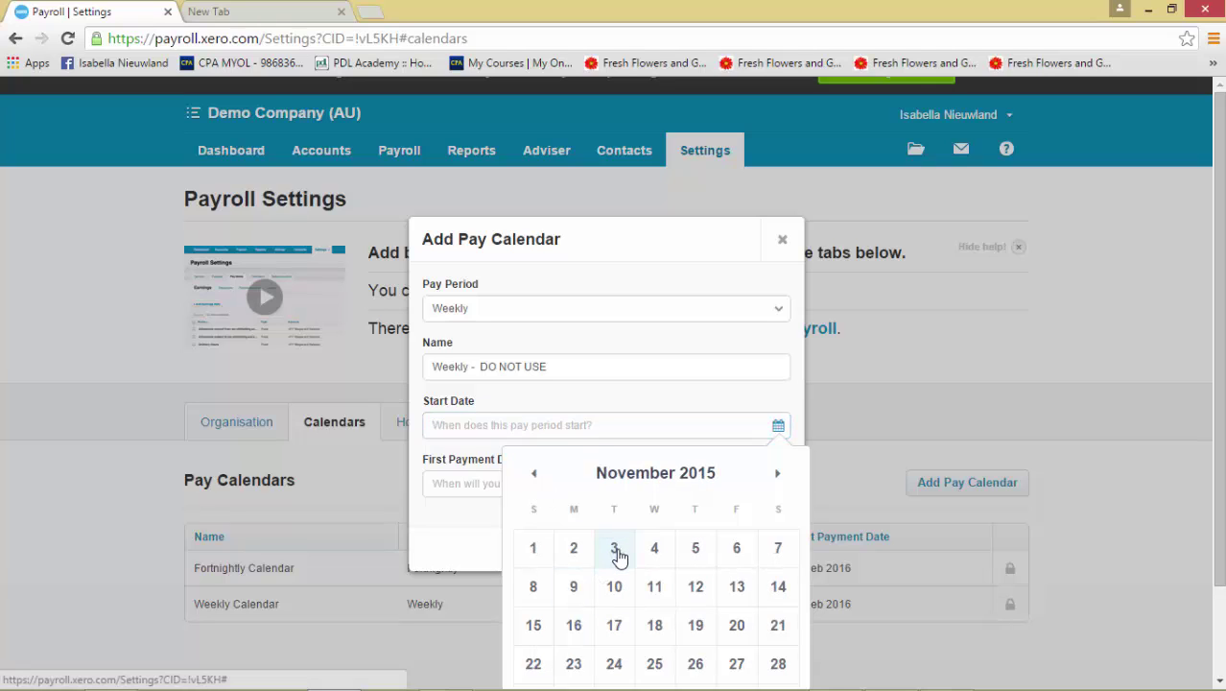
{"action": "left_click", "coordinate": [614, 663]}
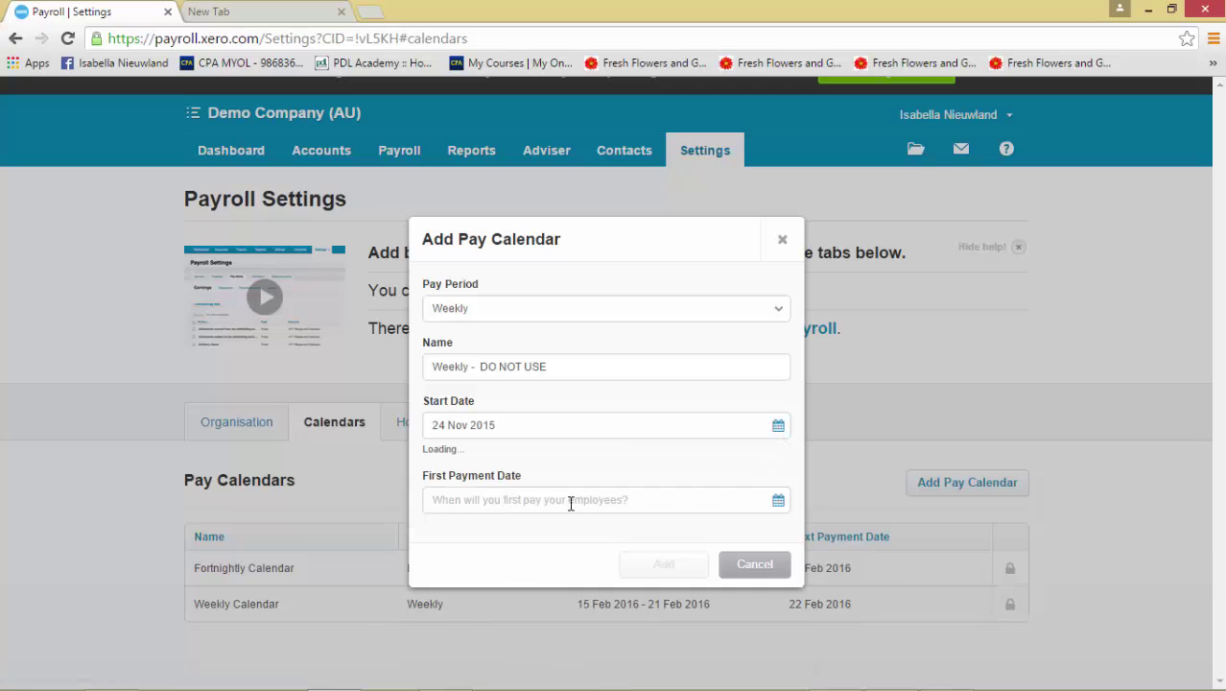
{"action": "left_click", "coordinate": [570, 498]}
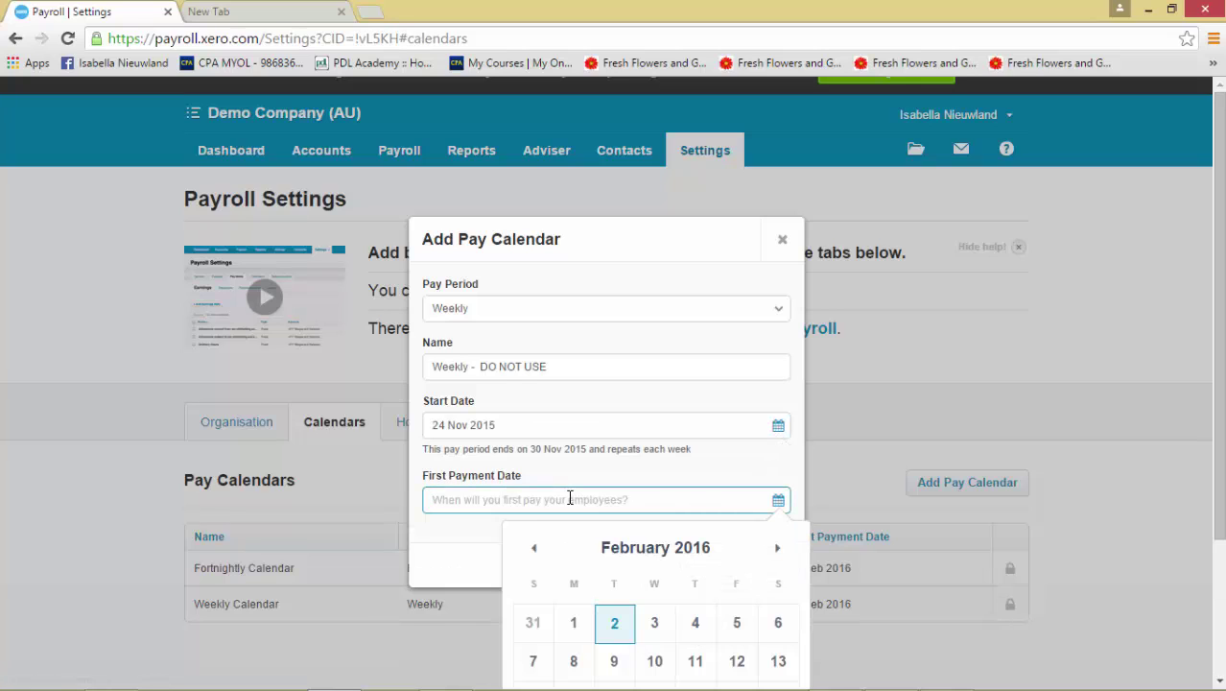
{"action": "type", "text": "1/12/2011"}
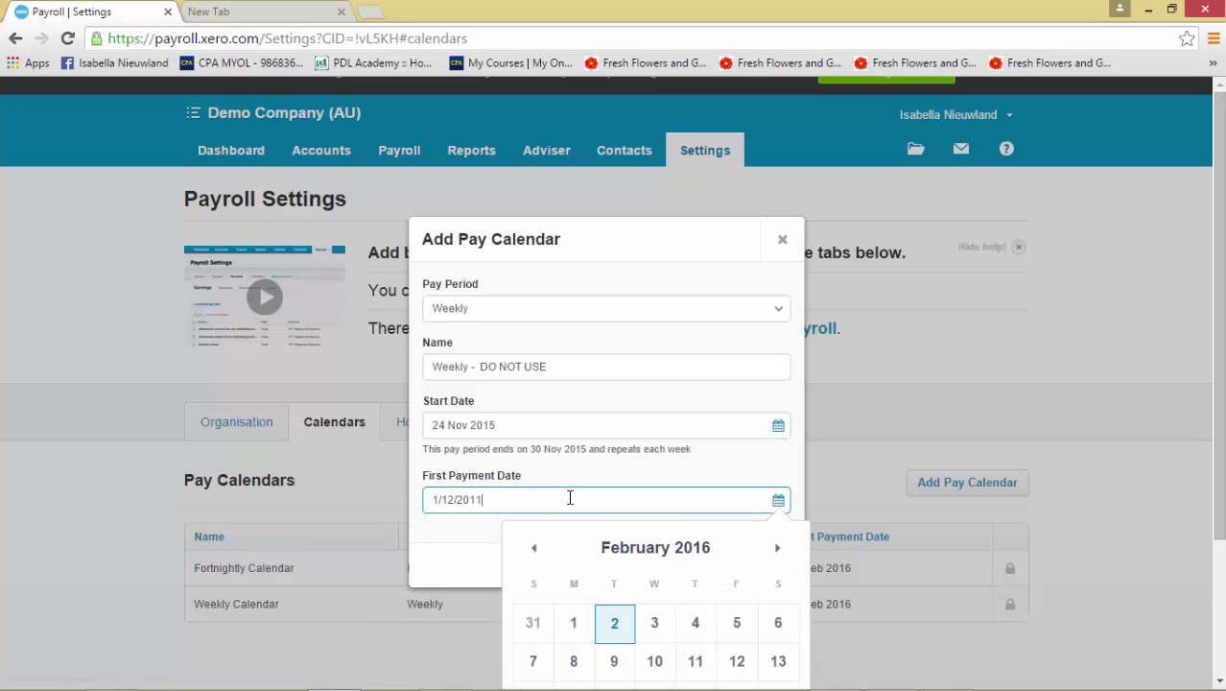
{"action": "type", "text": "55"}
{"action": "key", "text": "Tab"}
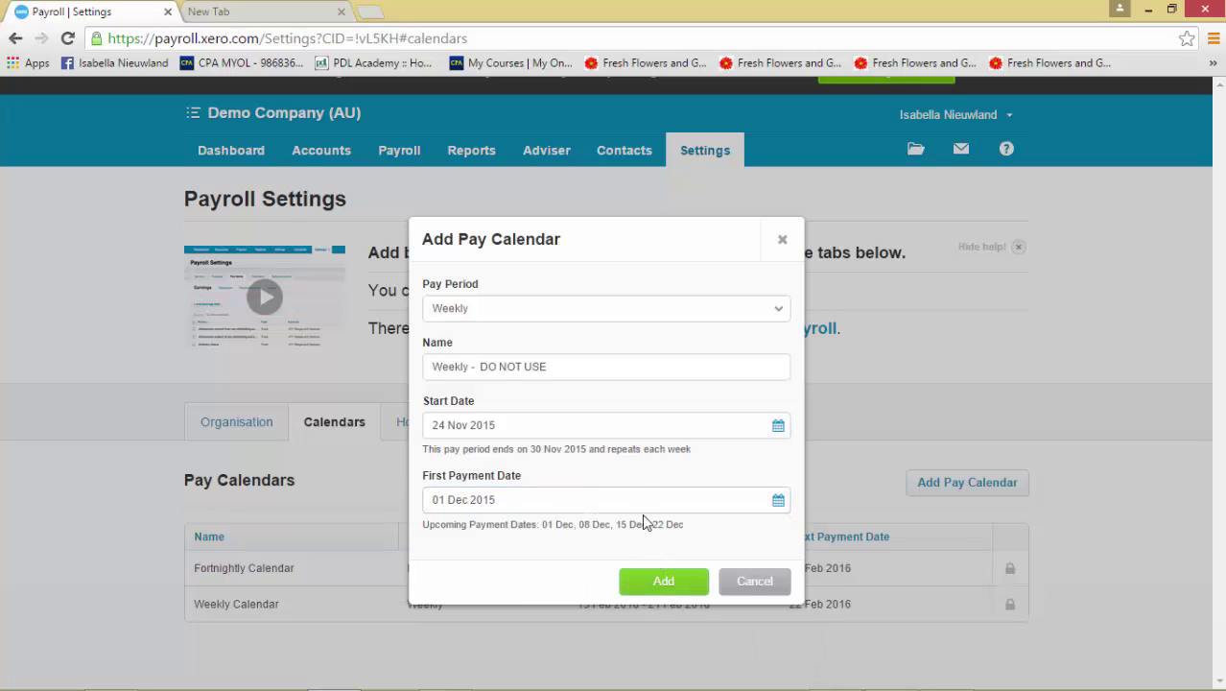
{"action": "left_click", "coordinate": [665, 583]}
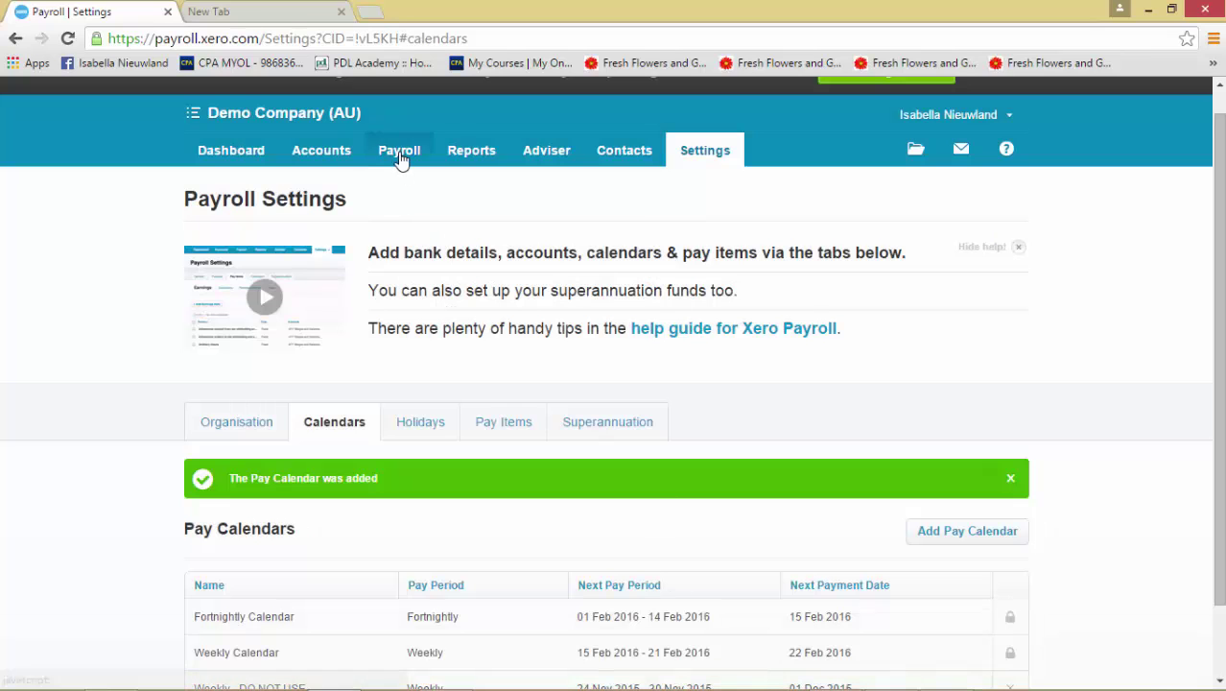
- Go to the pay runs page and open the payroll employees list in a separate browser tab
{"action": "left_click", "coordinate": [400, 156]}
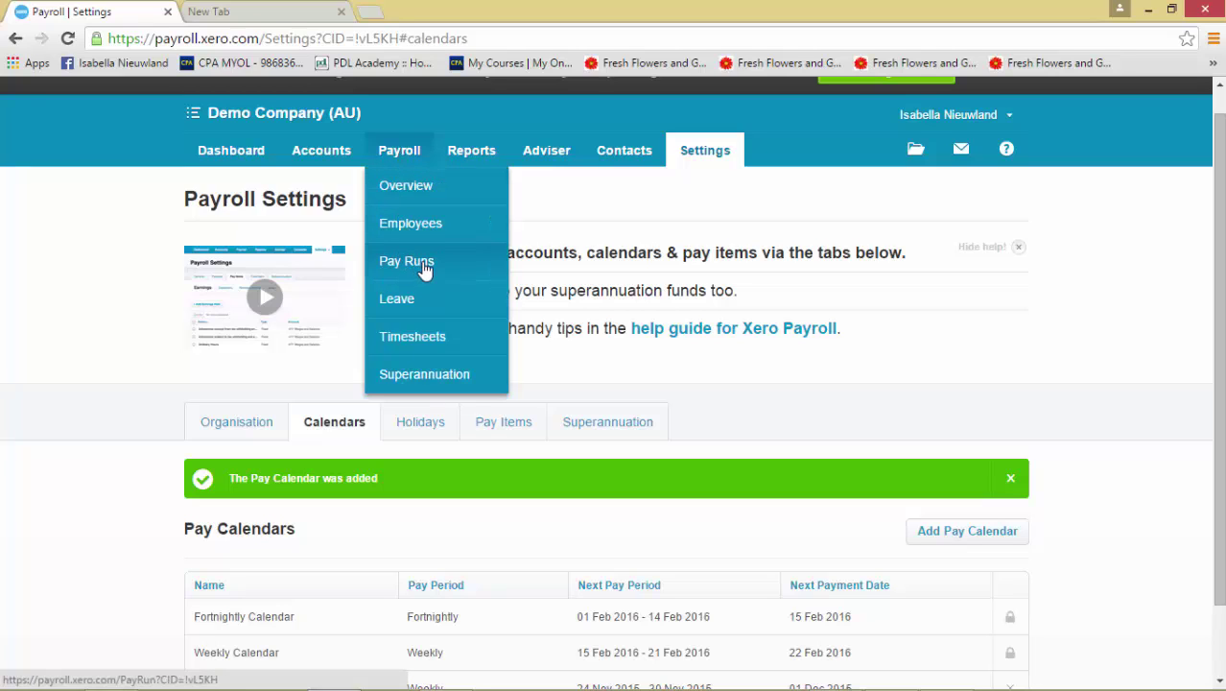
{"action": "left_click", "coordinate": [425, 272]}
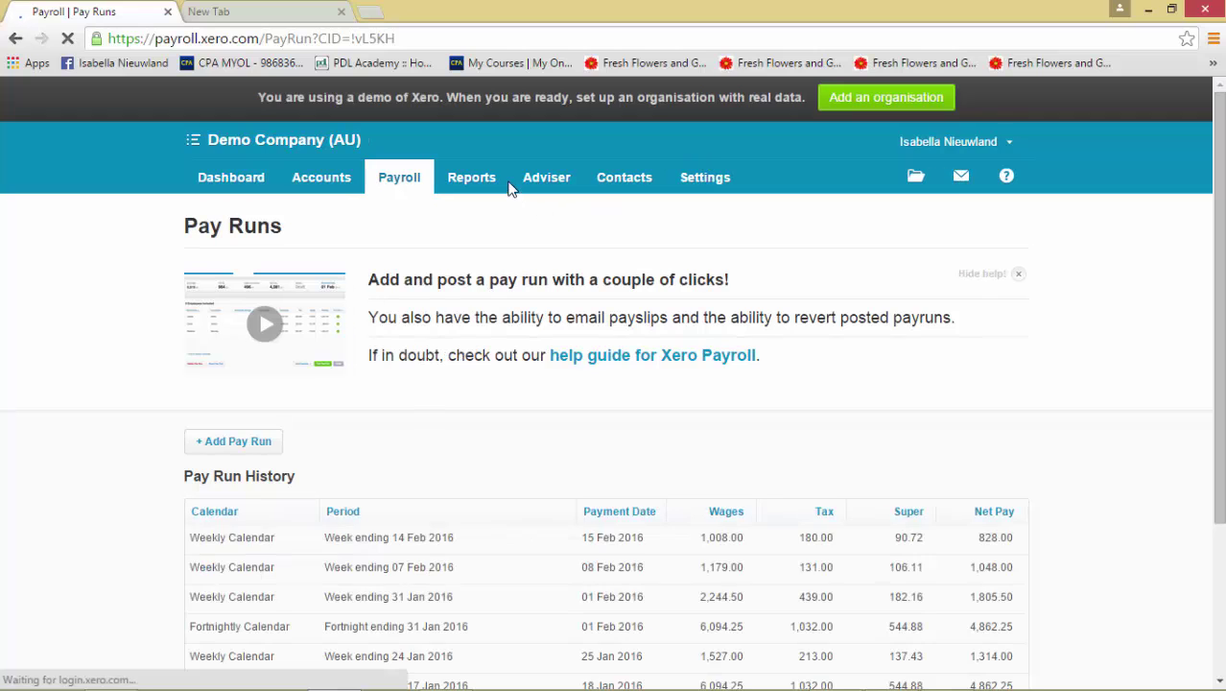
{"action": "left_click", "coordinate": [409, 185]}
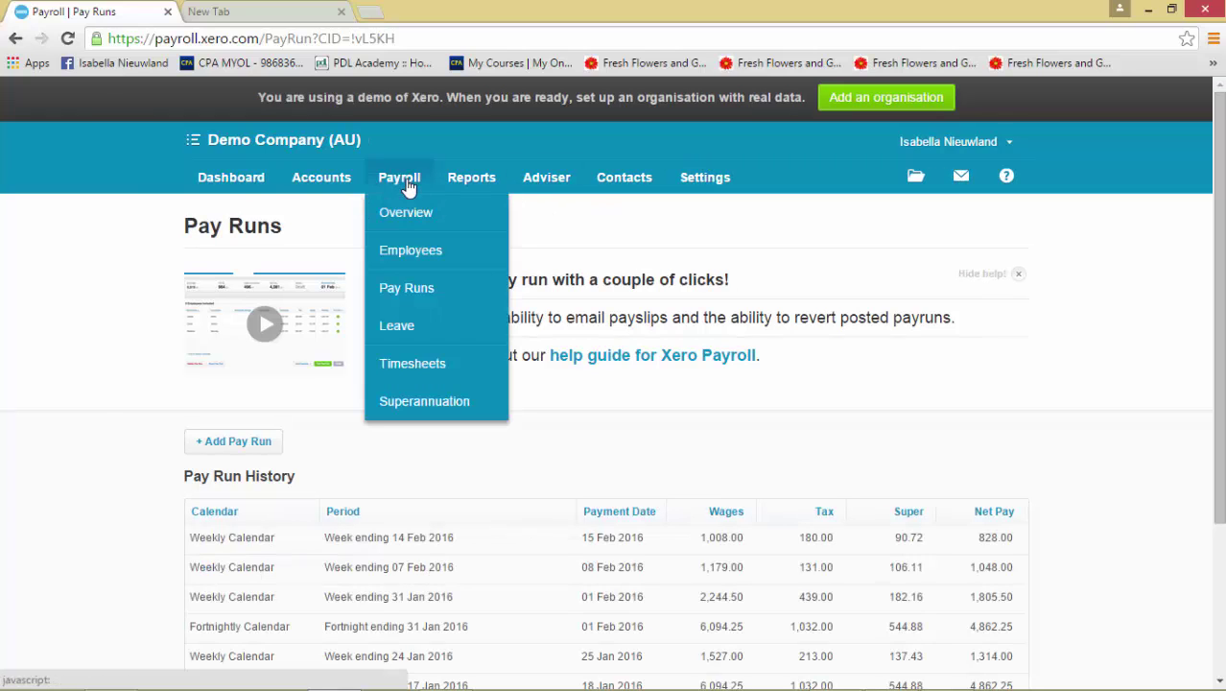
{"action": "right_click", "coordinate": [429, 255]}
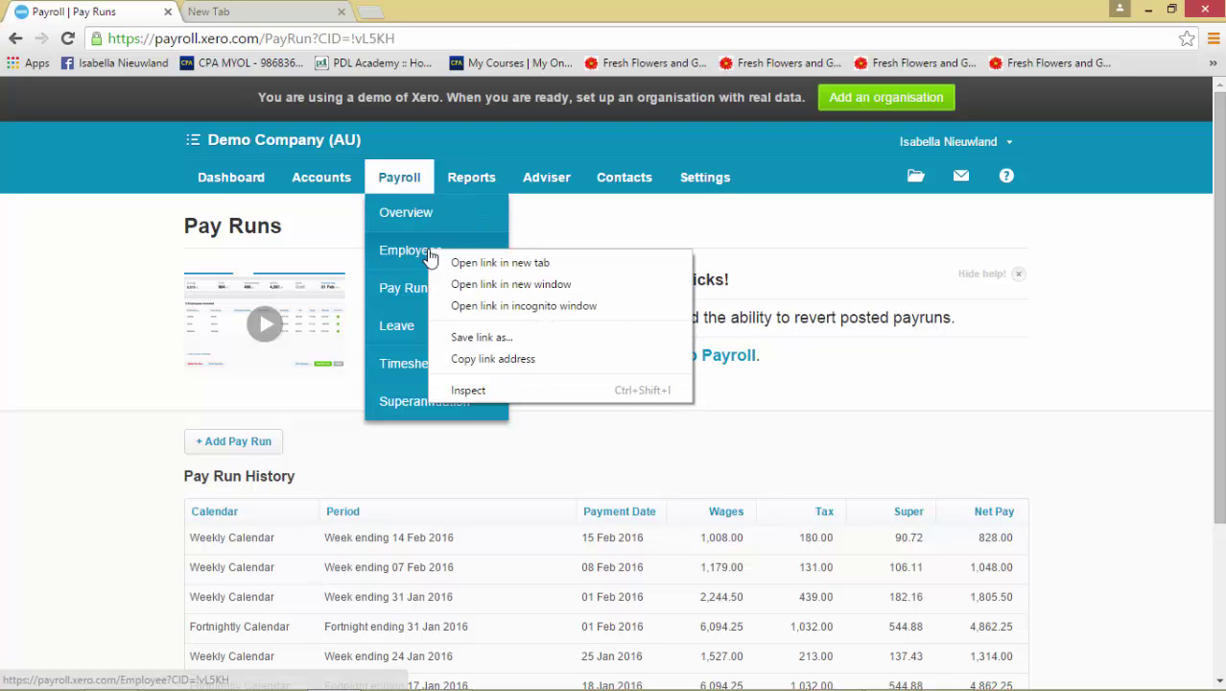
{"action": "left_click", "coordinate": [474, 262]}
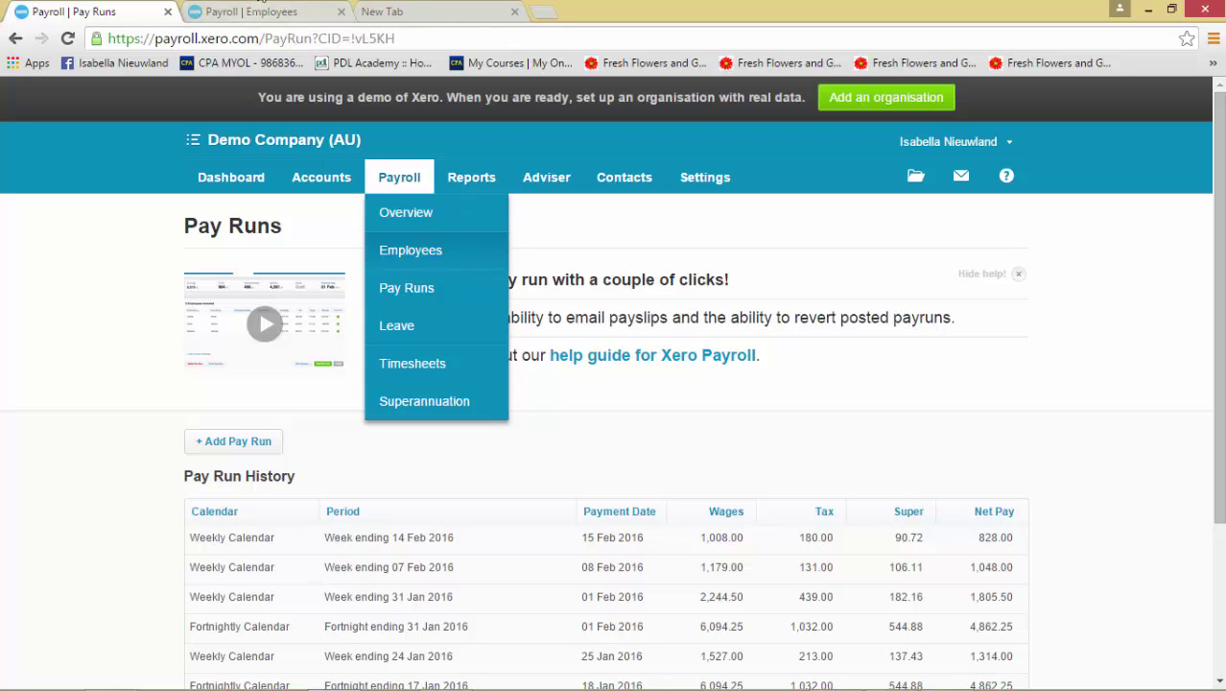
- Create an unscheduled pay run on the "Weekly - DO NOT USE" calendar for the week ending 14 Dec 2015
{"action": "left_click", "coordinate": [252, 442]}
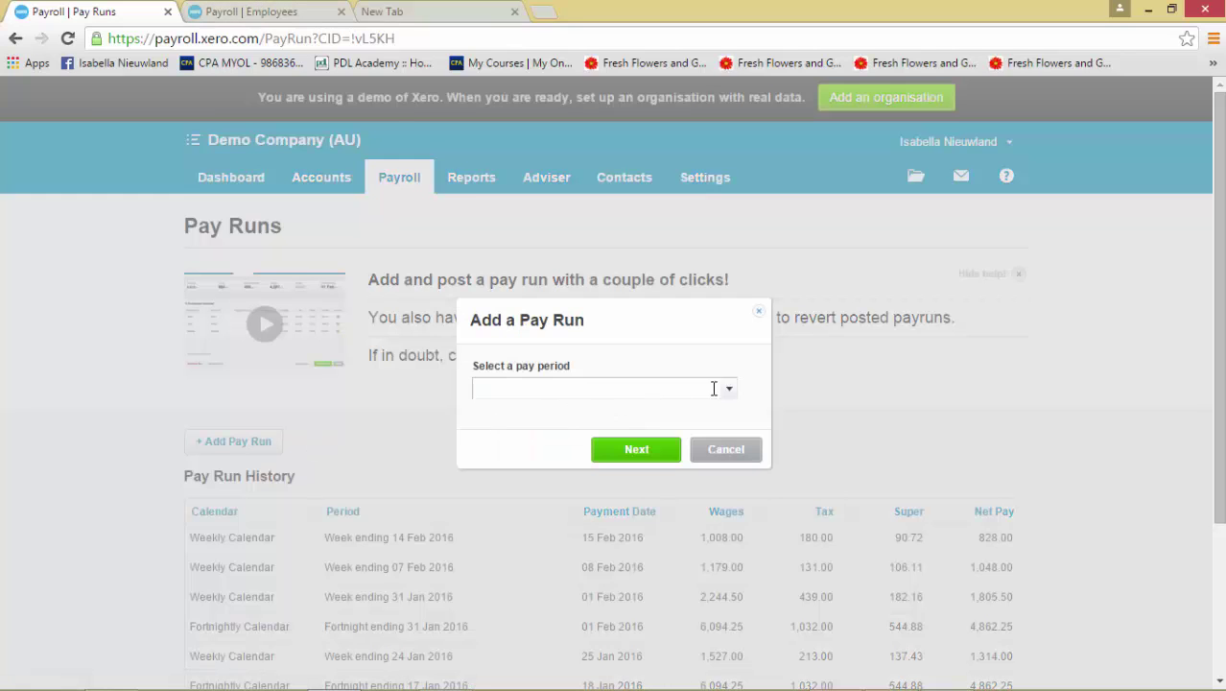
{"action": "left_click", "coordinate": [726, 389]}
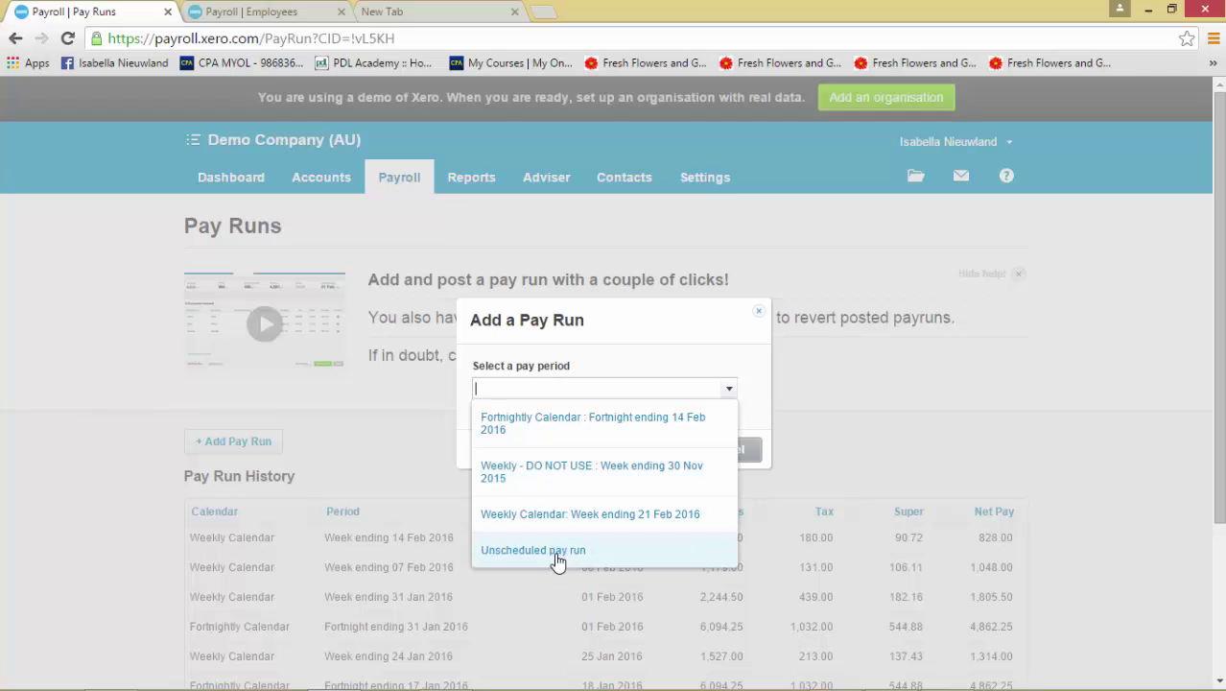
{"action": "left_click", "coordinate": [557, 560]}
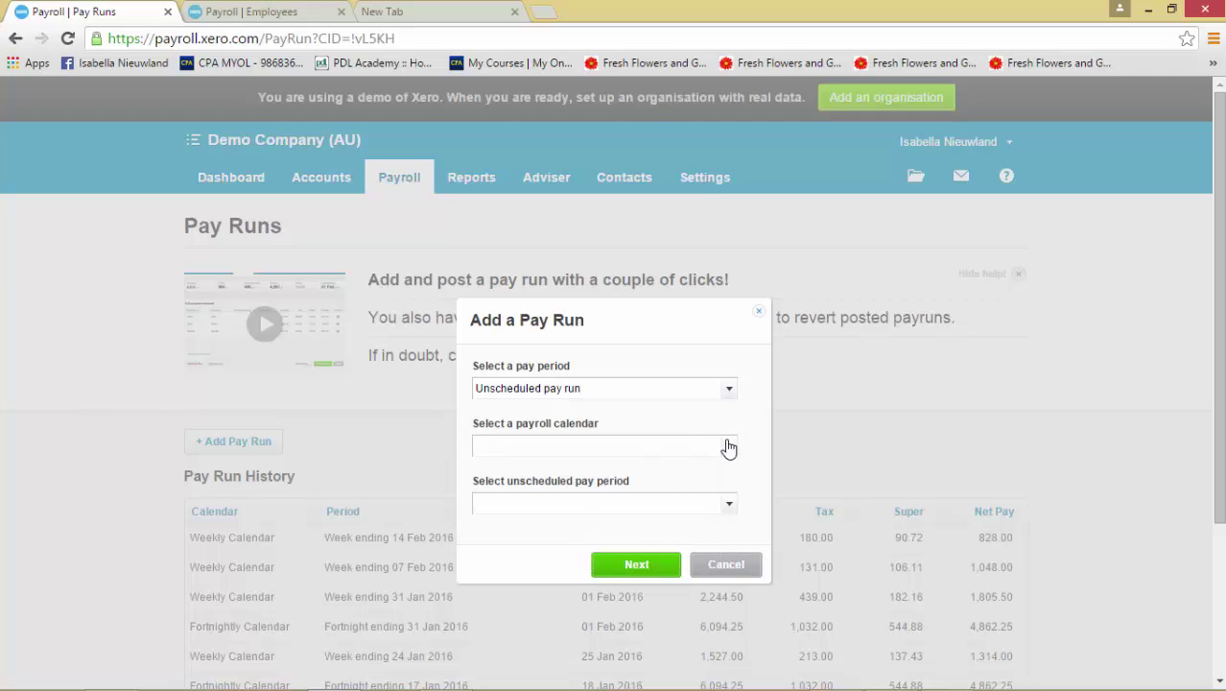
{"action": "left_click", "coordinate": [726, 447]}
{"action": "left_click", "coordinate": [602, 518]}
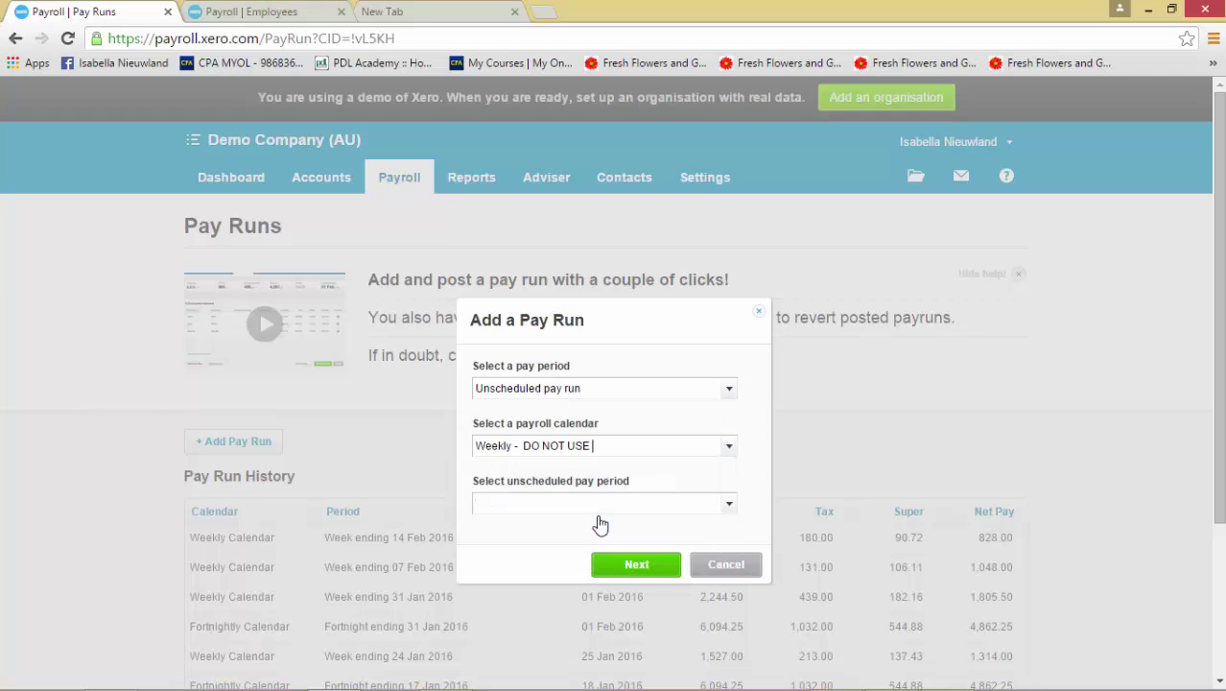
{"action": "left_click", "coordinate": [728, 506]}
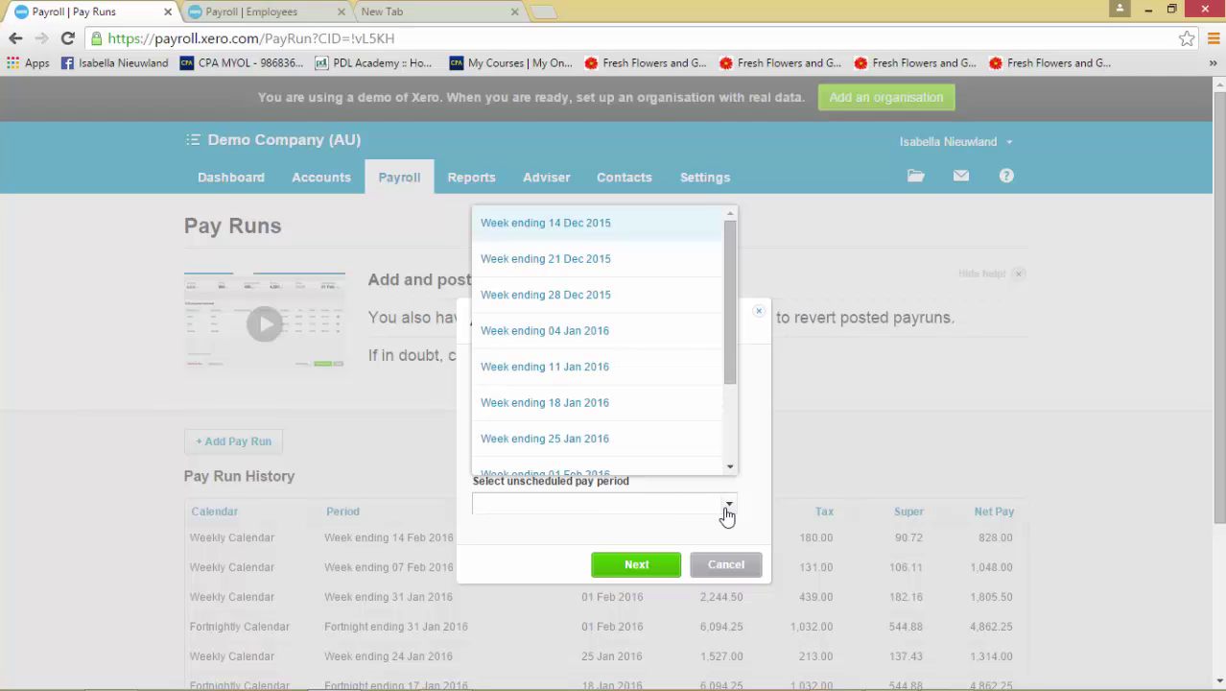
{"action": "left_click", "coordinate": [587, 233]}
{"action": "left_click", "coordinate": [625, 572]}
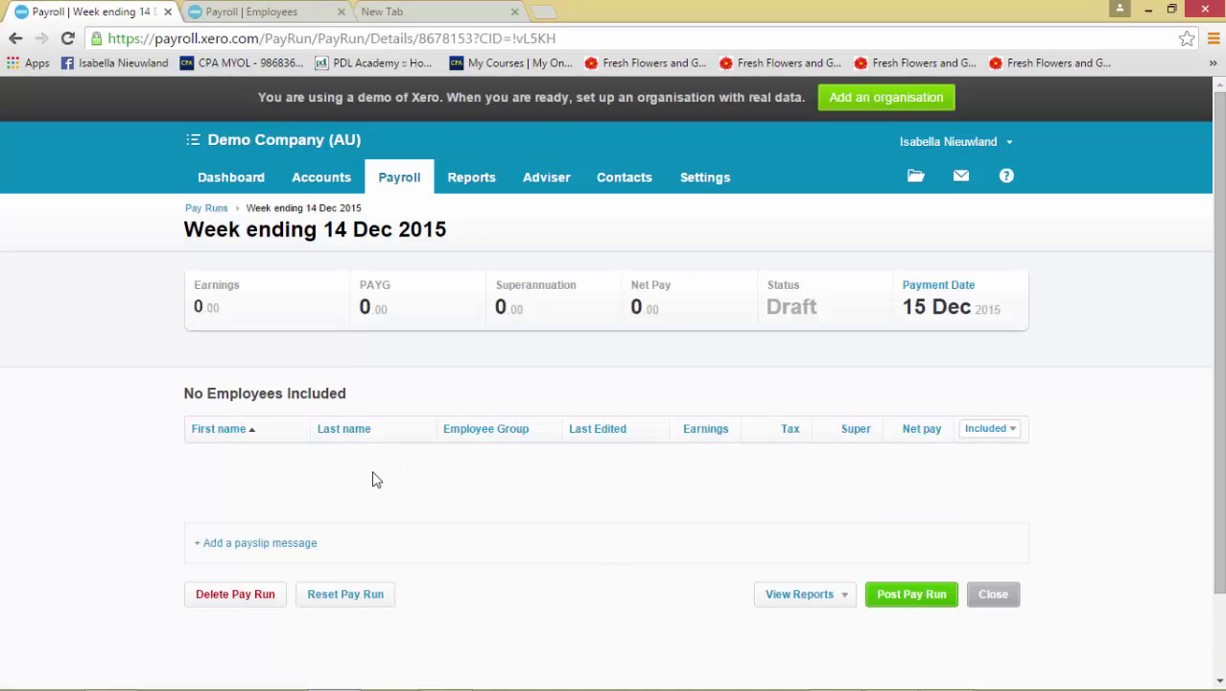
- Switch to the employees list and open the employment details of the second listed employee, who is on the Weekly Calendar
{"action": "left_click", "coordinate": [293, 13]}
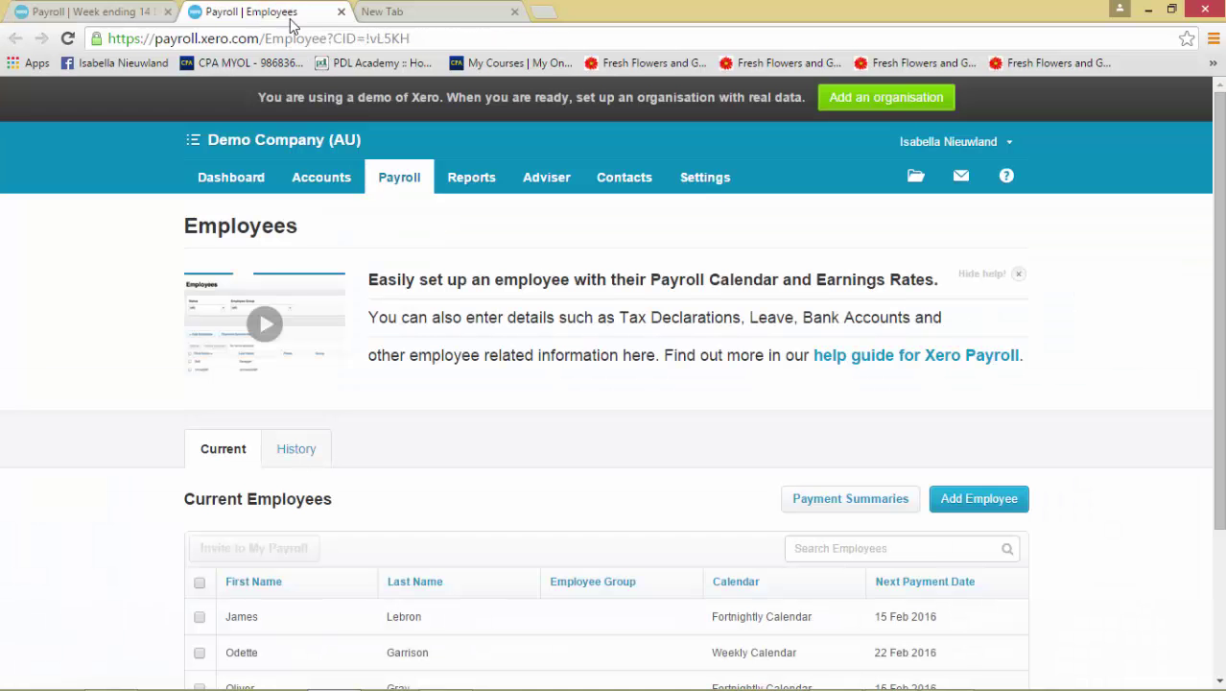
{"action": "left_click", "coordinate": [399, 184]}
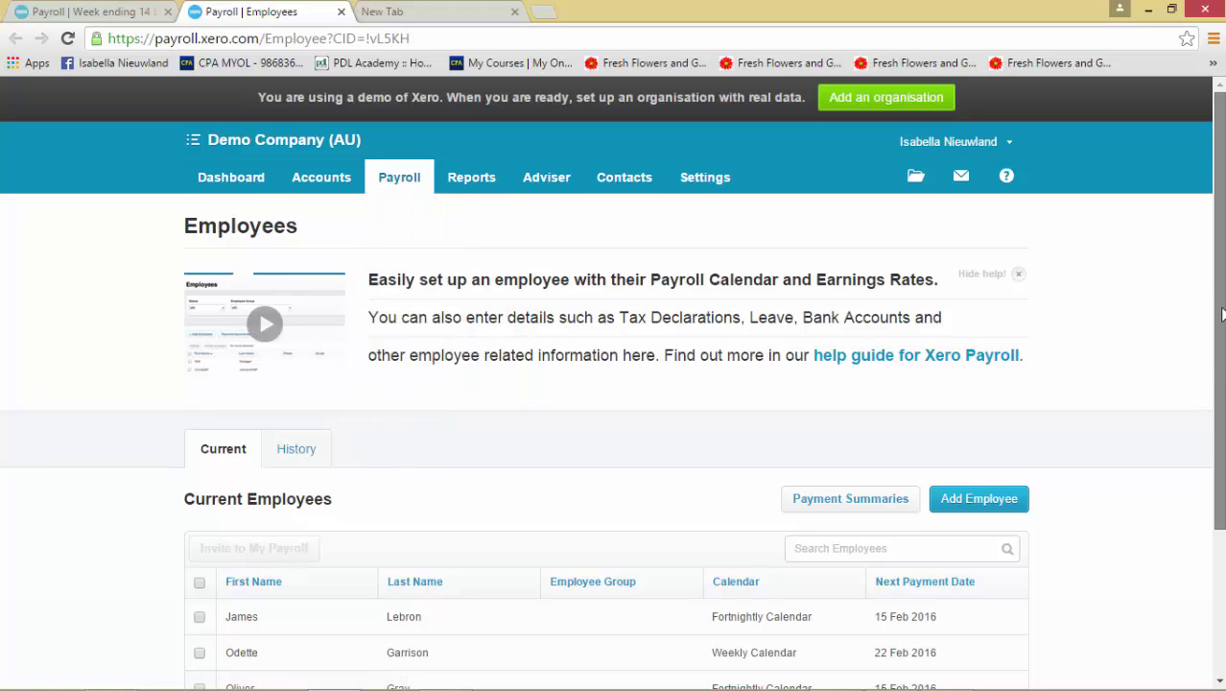
{"action": "scroll", "coordinate": [820, 453], "scroll_direction": "down", "scroll_amount": 2}
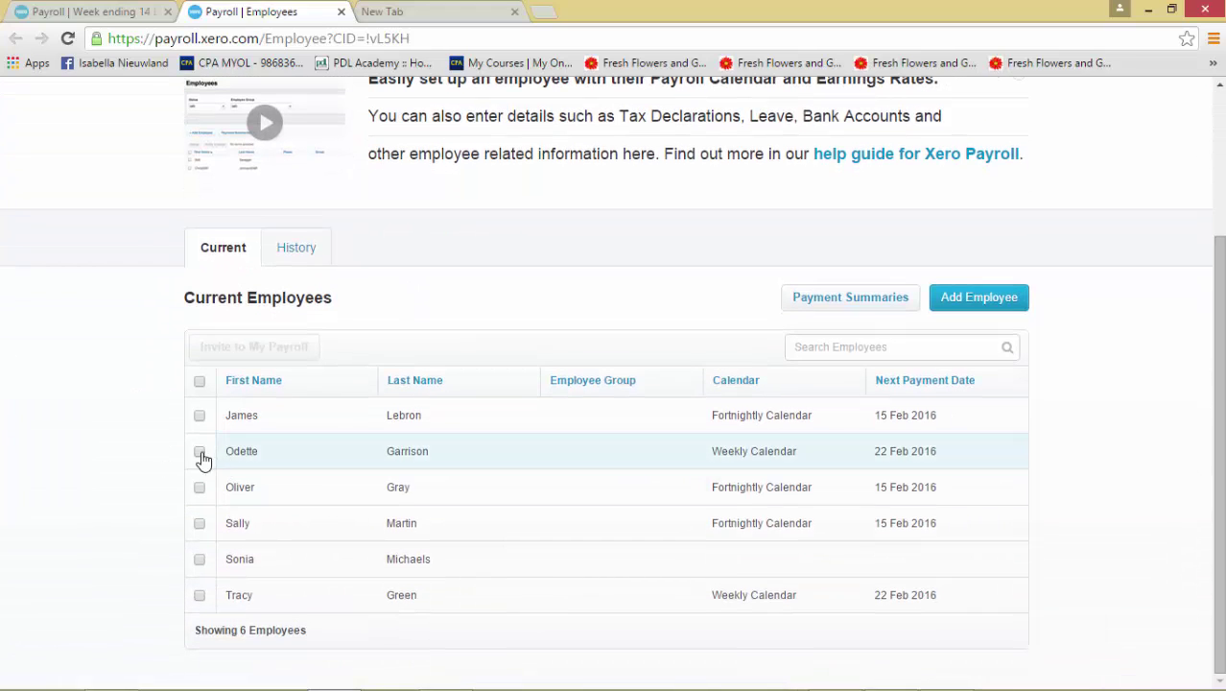
{"action": "left_click", "coordinate": [199, 452]}
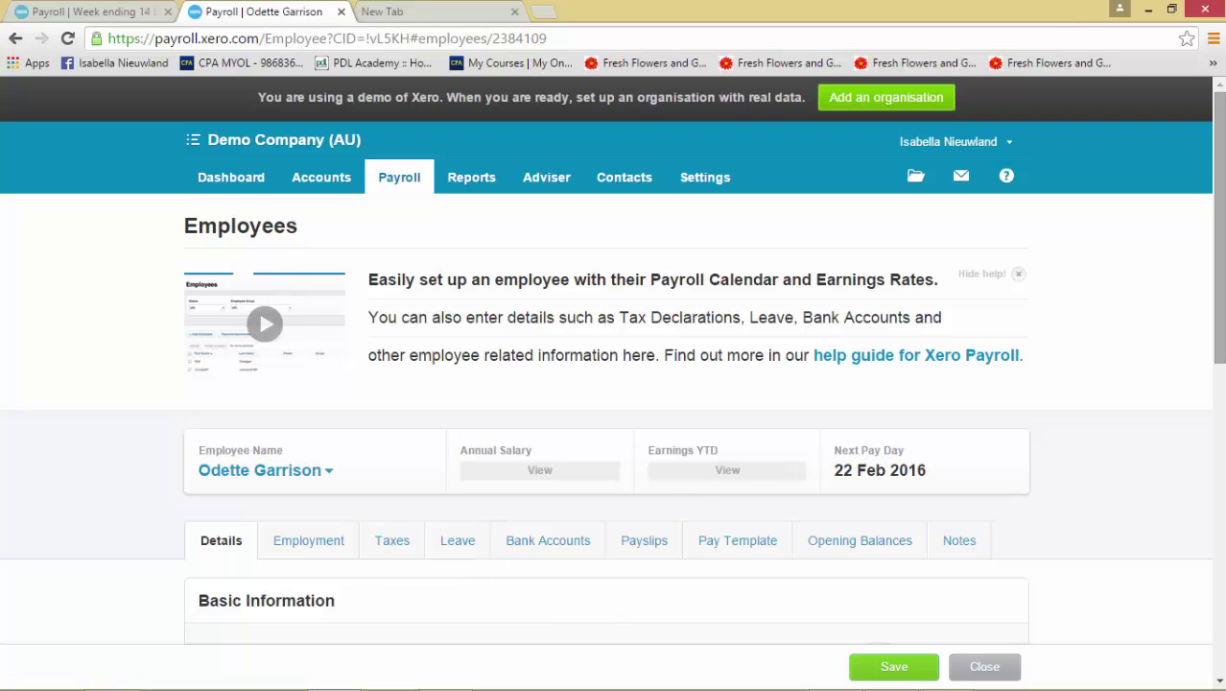
{"action": "left_click_drag", "start_coordinate": [1221, 330], "coordinate": [1222, 492]}
{"action": "left_click", "coordinate": [317, 191]}
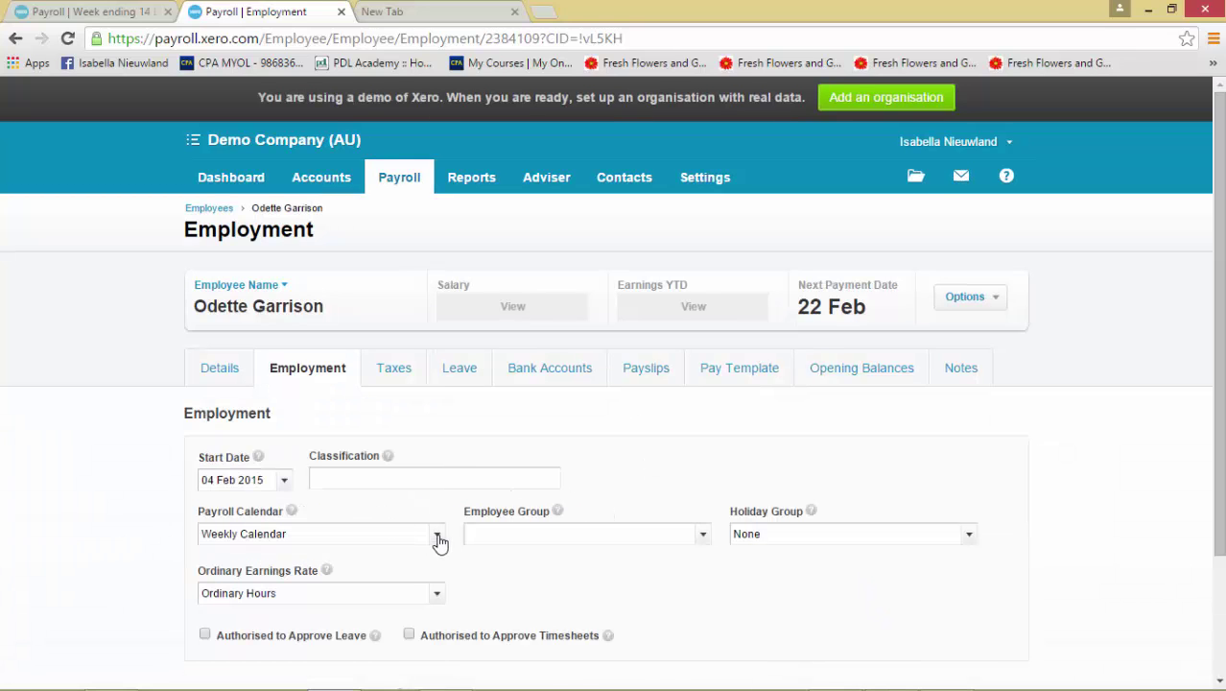
- Change the employee's payroll calendar to "Weekly - DO NOT USE" and save the employment details
{"action": "left_click", "coordinate": [437, 539]}
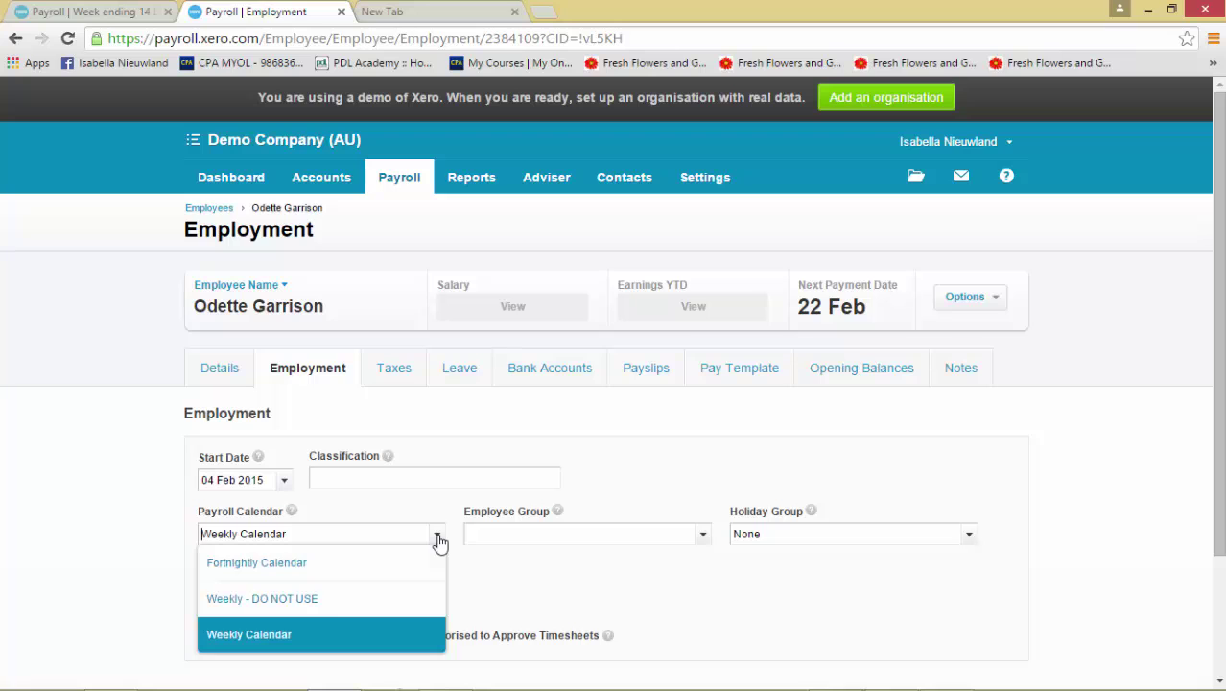
{"action": "left_click", "coordinate": [328, 607]}
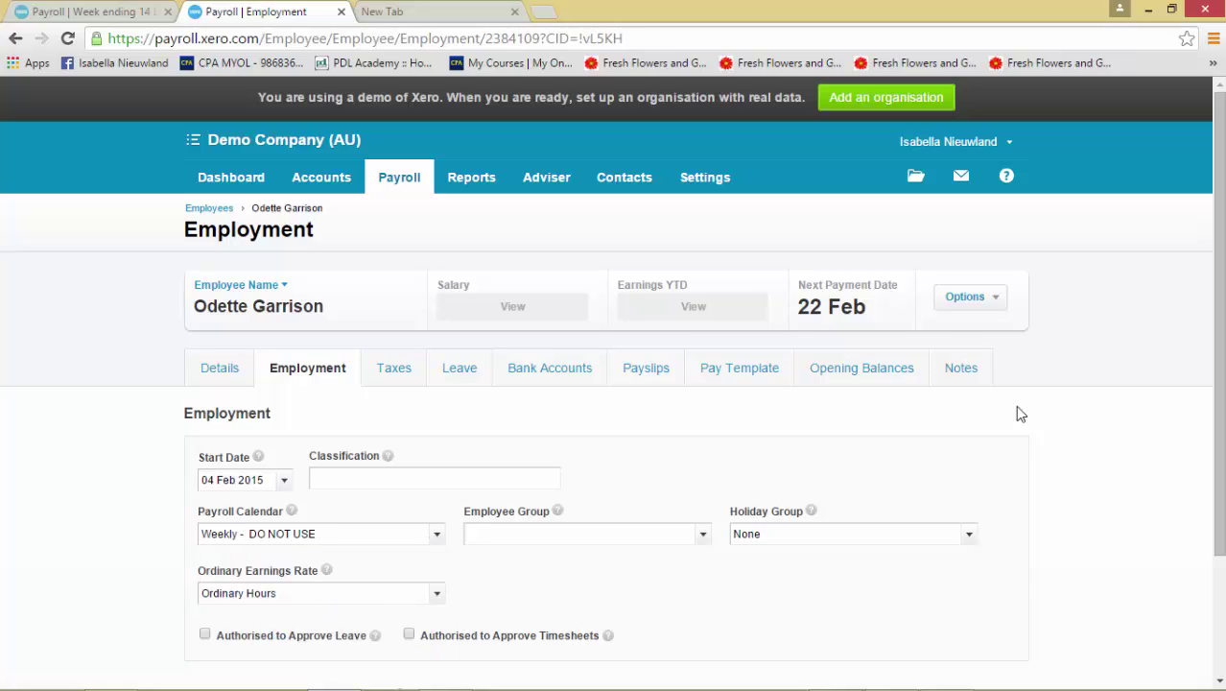
{"action": "scroll", "coordinate": [940, 537], "scroll_direction": "down", "scroll_amount": 3}
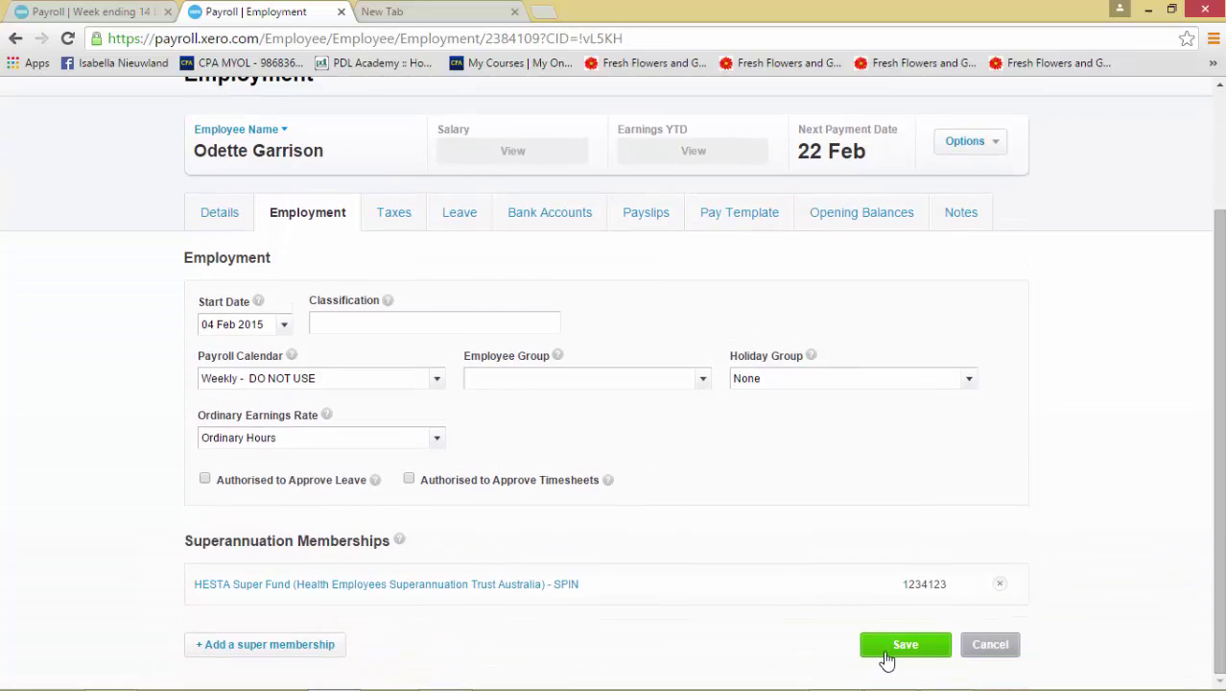
{"action": "left_click", "coordinate": [901, 644]}
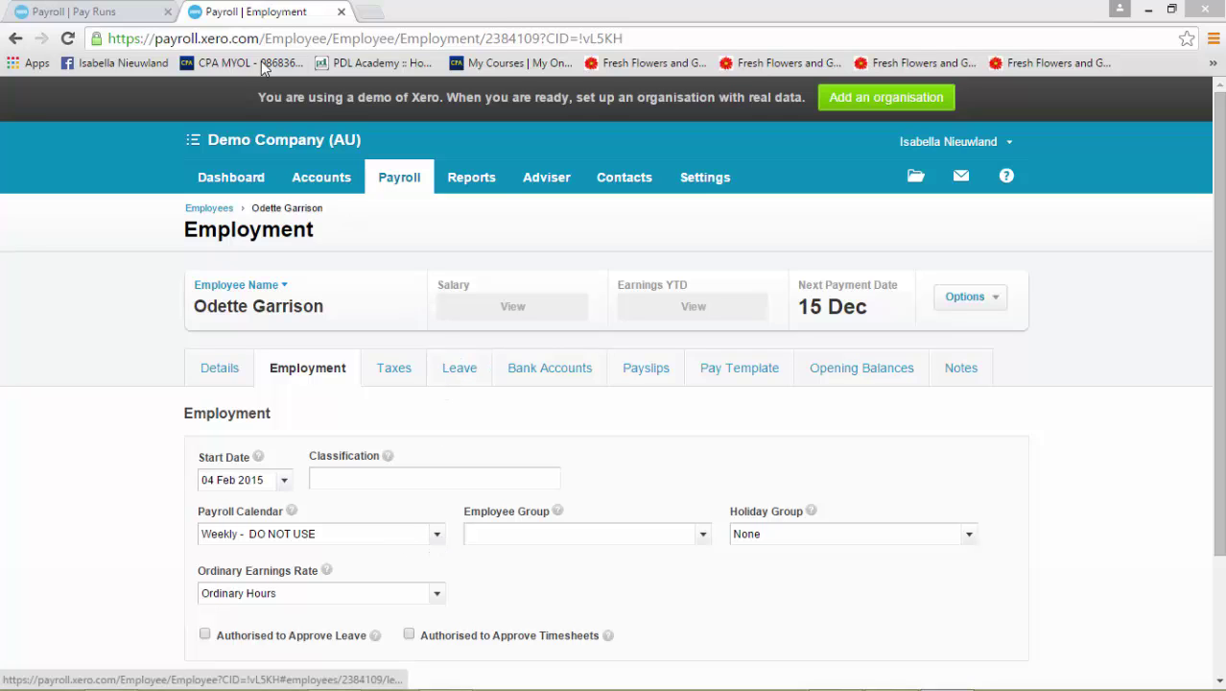
- Return to the pay runs, open the draft for the week ending 14 Dec 2015 and include the employee in it
{"action": "left_click", "coordinate": [67, 10]}
{"action": "mouse_move", "coordinate": [321, 177]}
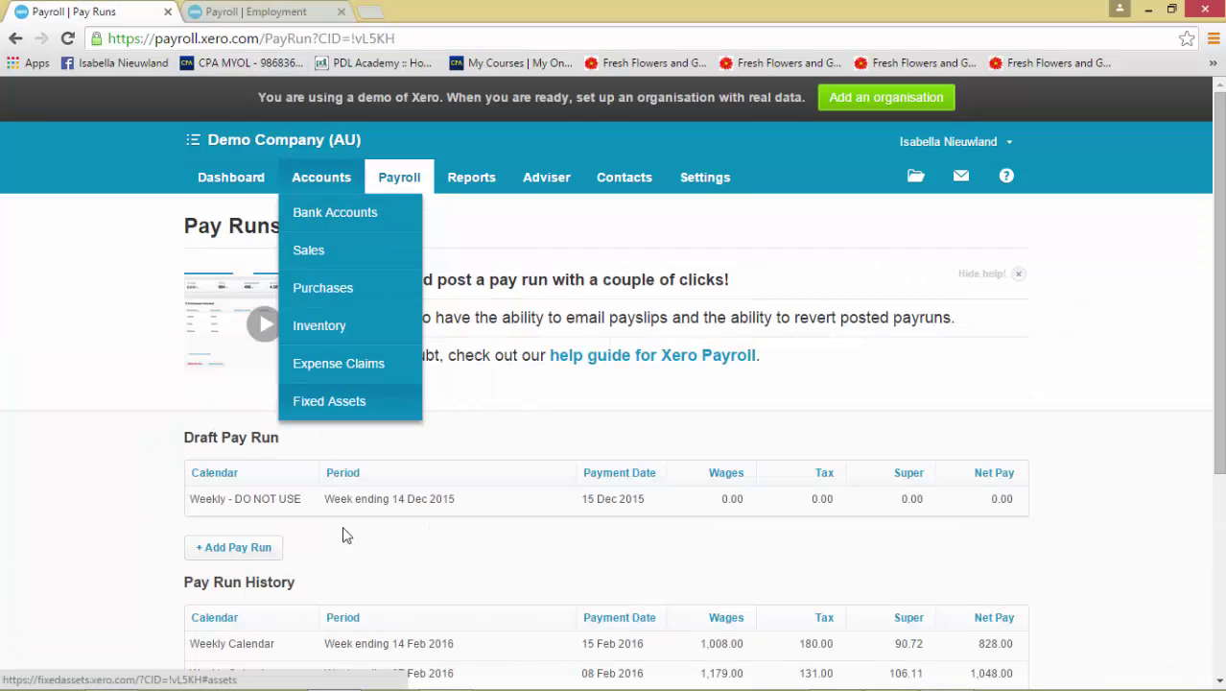
{"action": "left_click", "coordinate": [432, 513]}
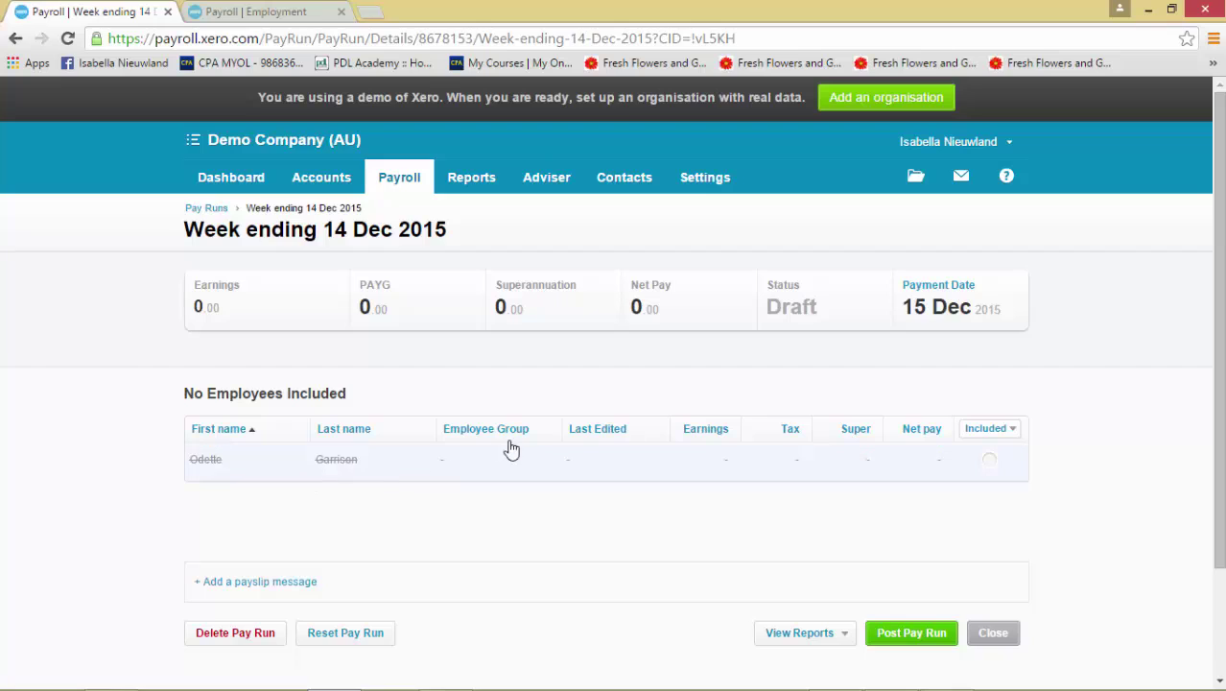
{"action": "left_click", "coordinate": [990, 461]}
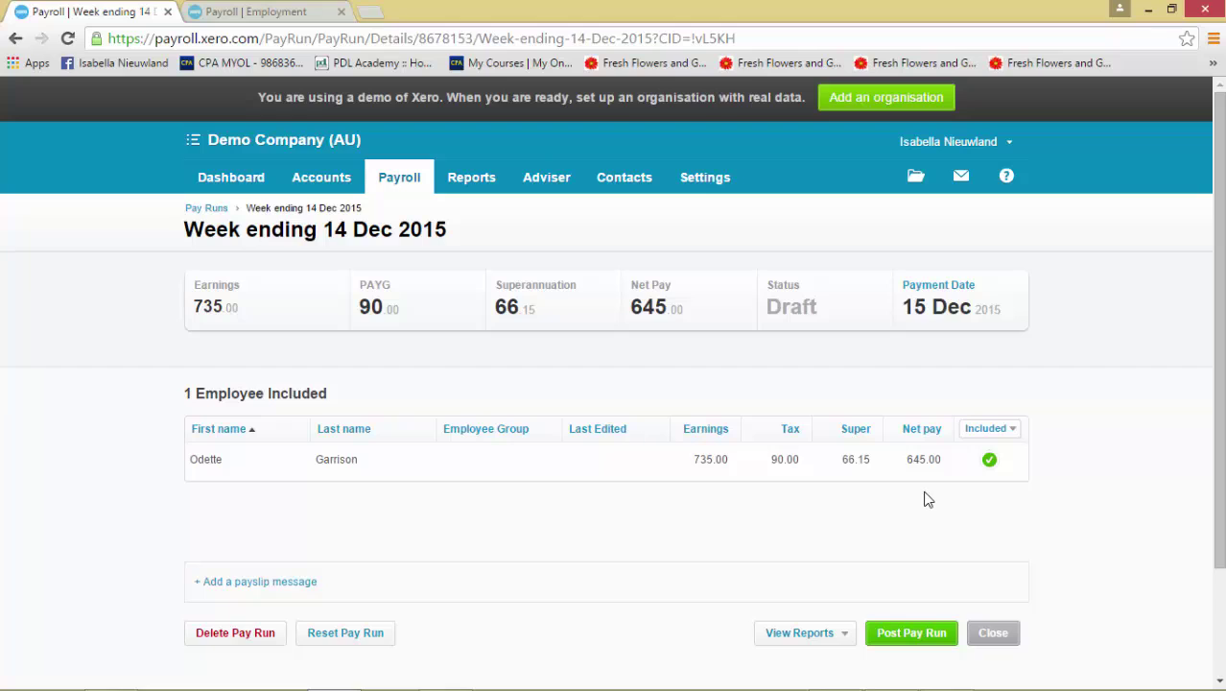
- Post the pay run for the week ending 14 Dec 2015, confirm it and check the pay run history
{"action": "left_click", "coordinate": [911, 633]}
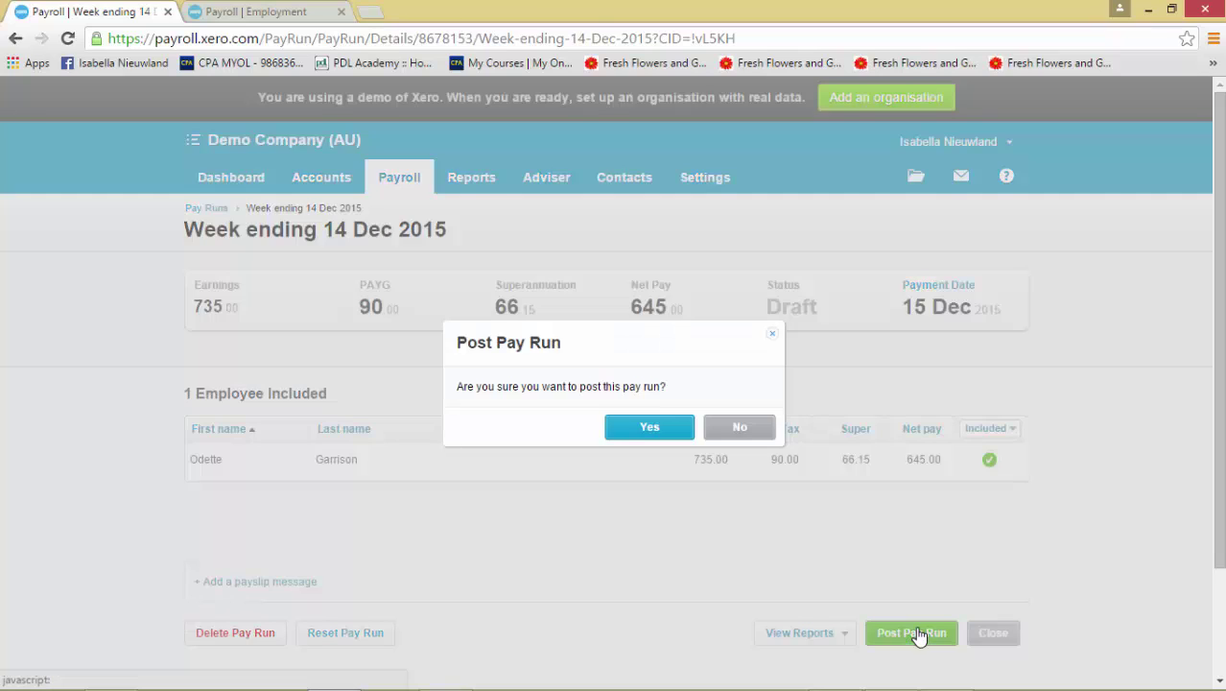
{"action": "left_click", "coordinate": [656, 429]}
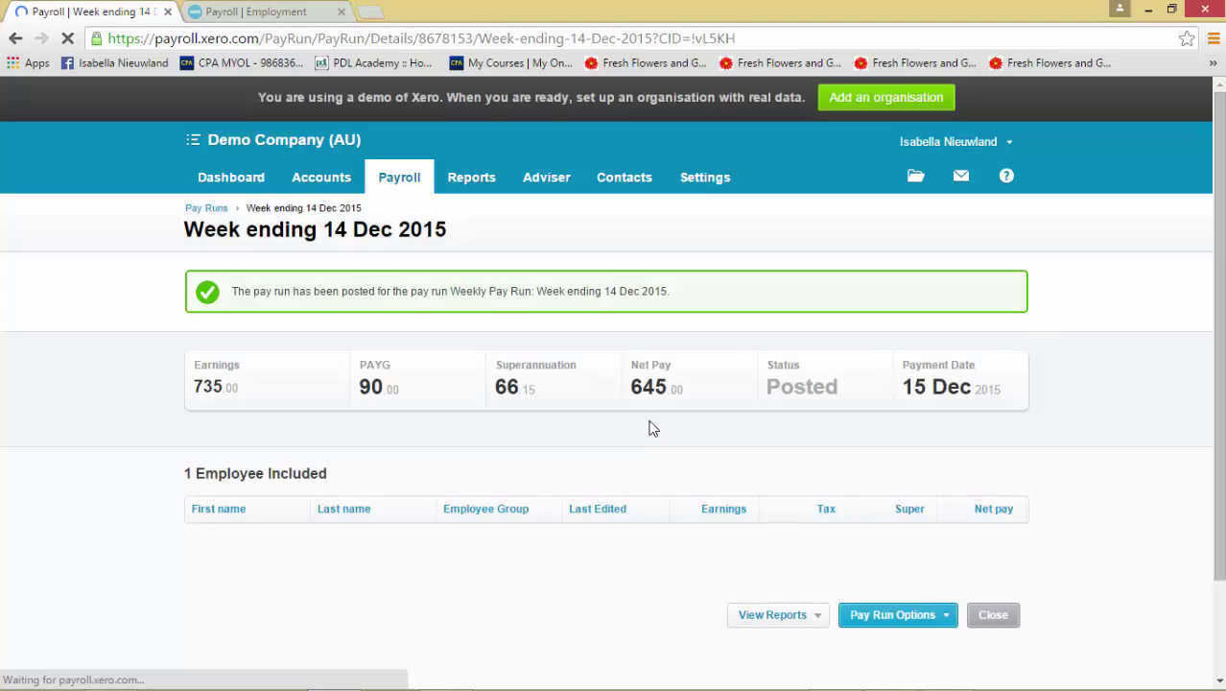
{"action": "left_click", "coordinate": [217, 210]}
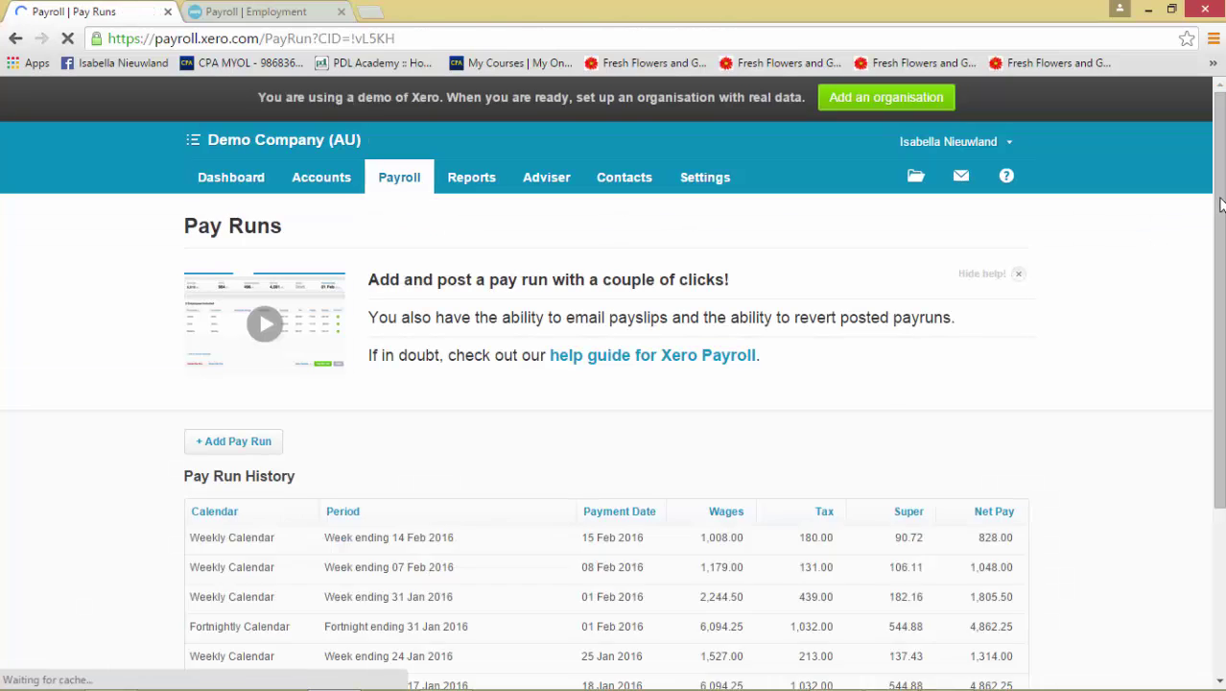
{"action": "left_click_drag", "start_coordinate": [1220, 201], "coordinate": [1220, 381]}
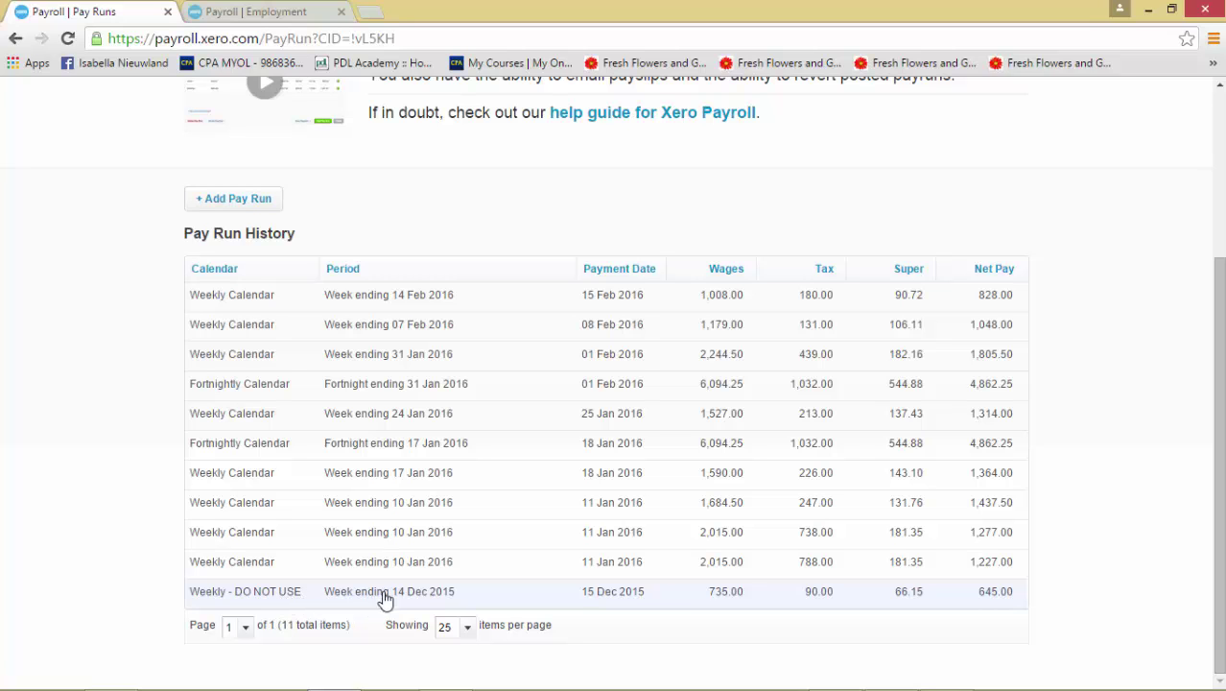
{"action": "scroll", "coordinate": [971, 410], "scroll_direction": "up", "scroll_amount": 3}
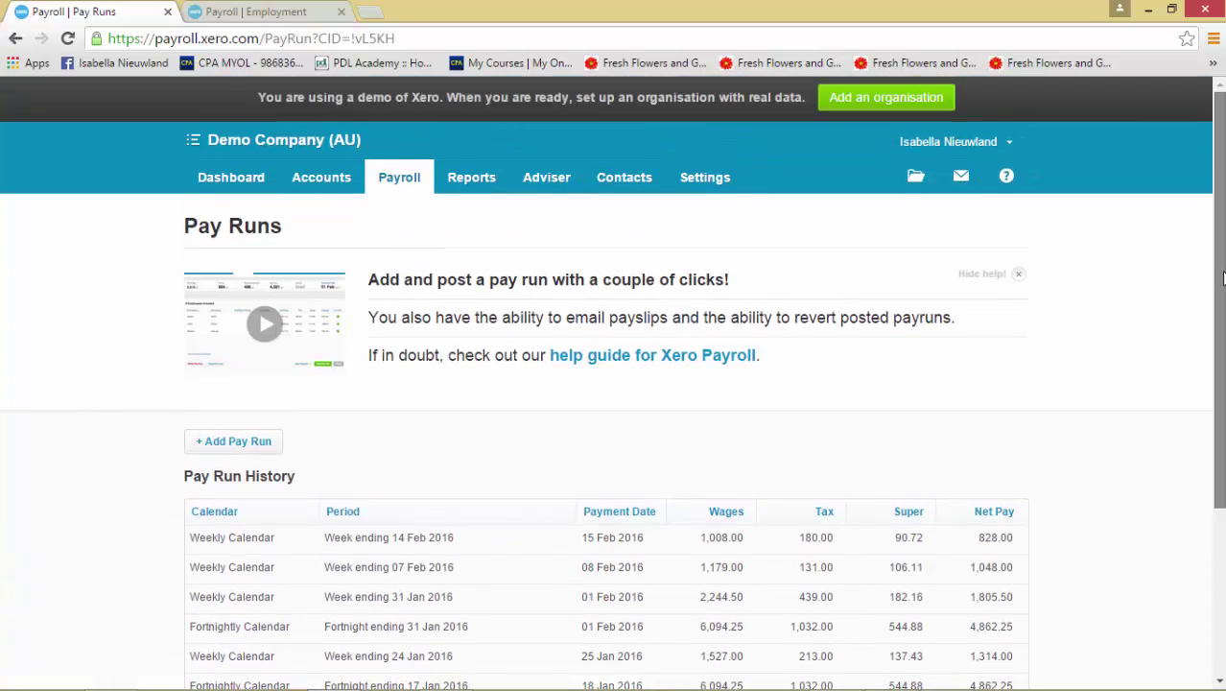